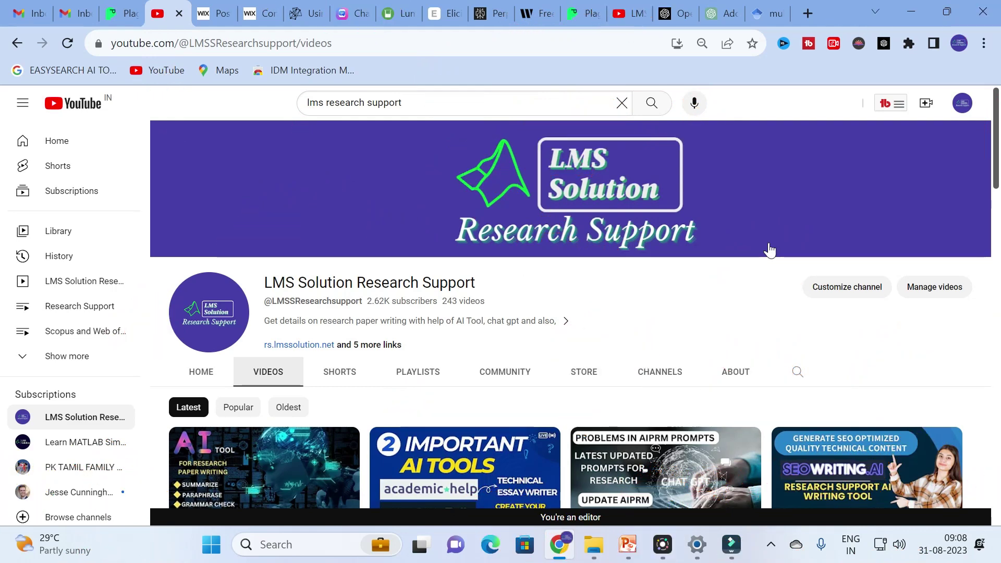
Switch to Inciteful and search for the paper title "Multiport converters for hybrid power sources", as shown in the Google Scholar results
left_click(304, 11)
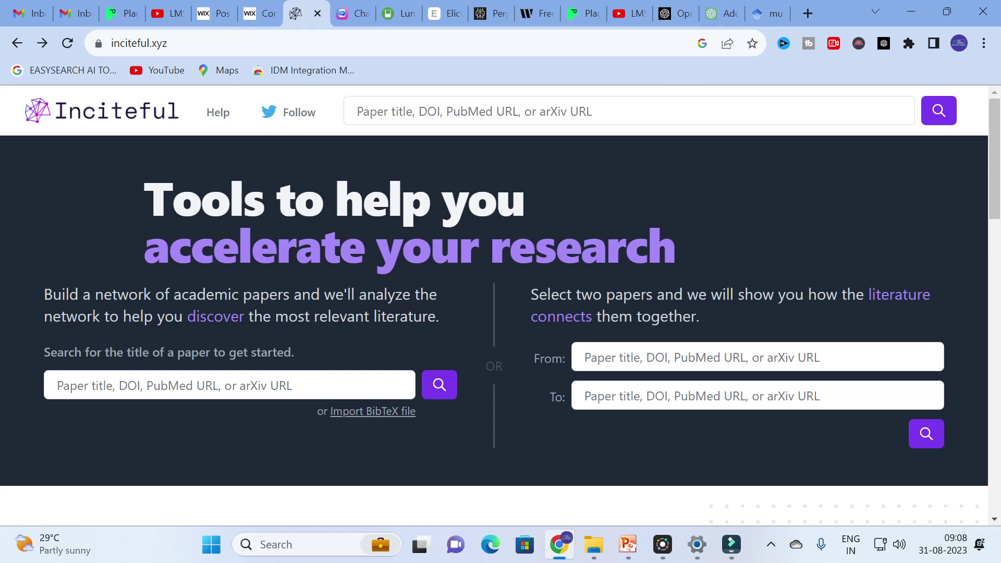
left_click(114, 386)
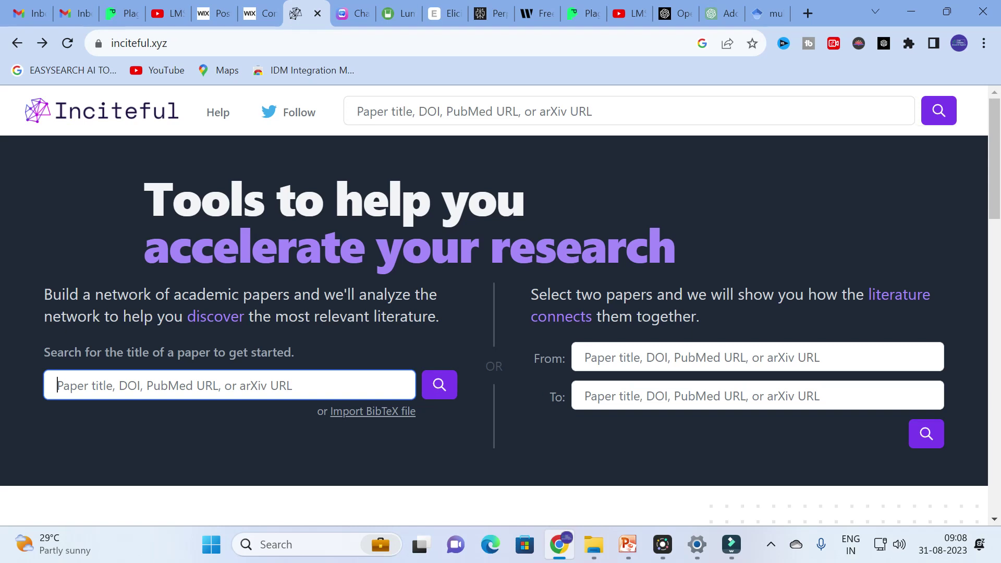
left_click(768, 13)
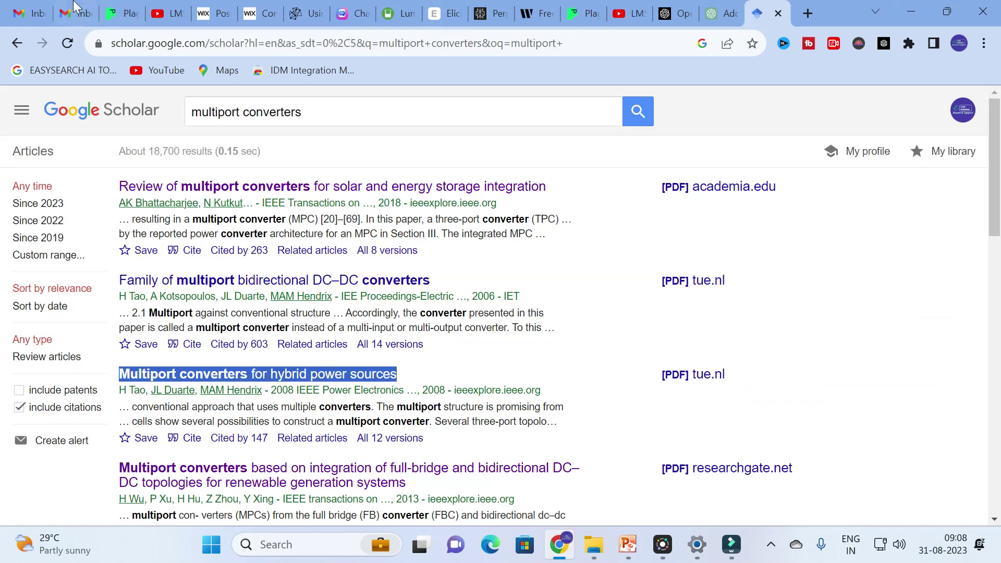
left_click(302, 13)
type("Multiport converters for hybrid power sources")
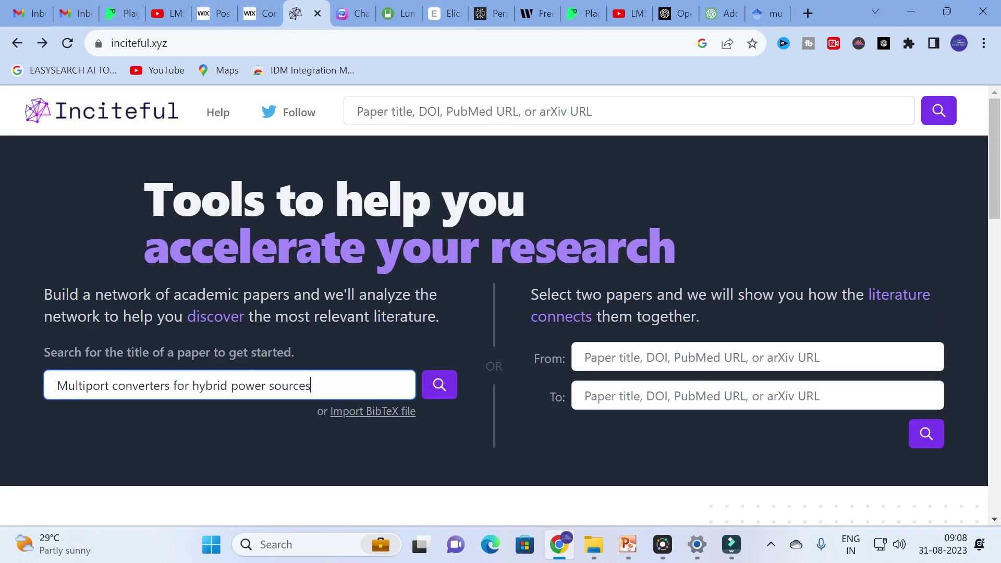
left_click(439, 385)
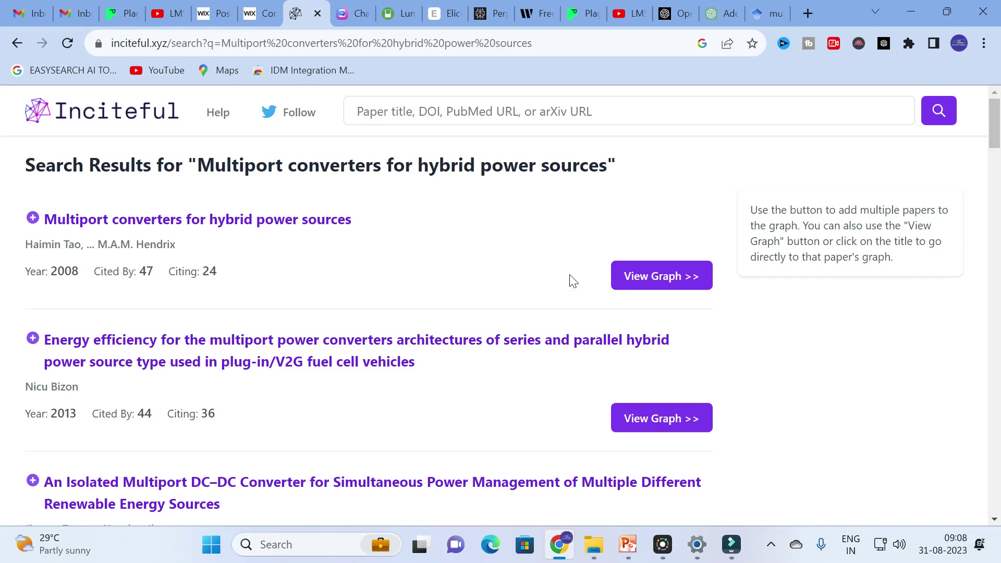
Open the graph of the 2008 paper "Multiport converters for hybrid power sources" and look over its network of related papers
left_click(649, 276)
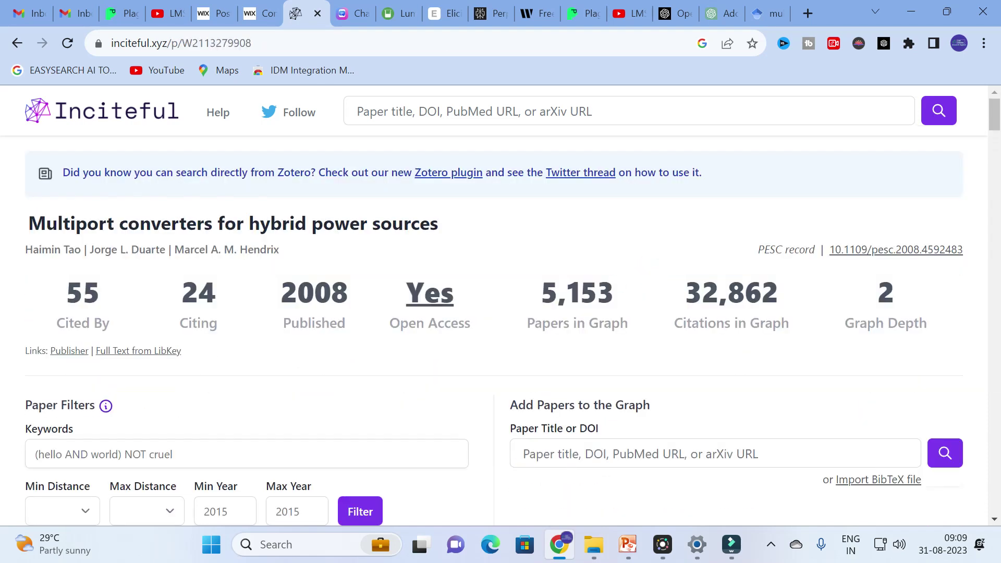
scroll(305, 326, "down", 7)
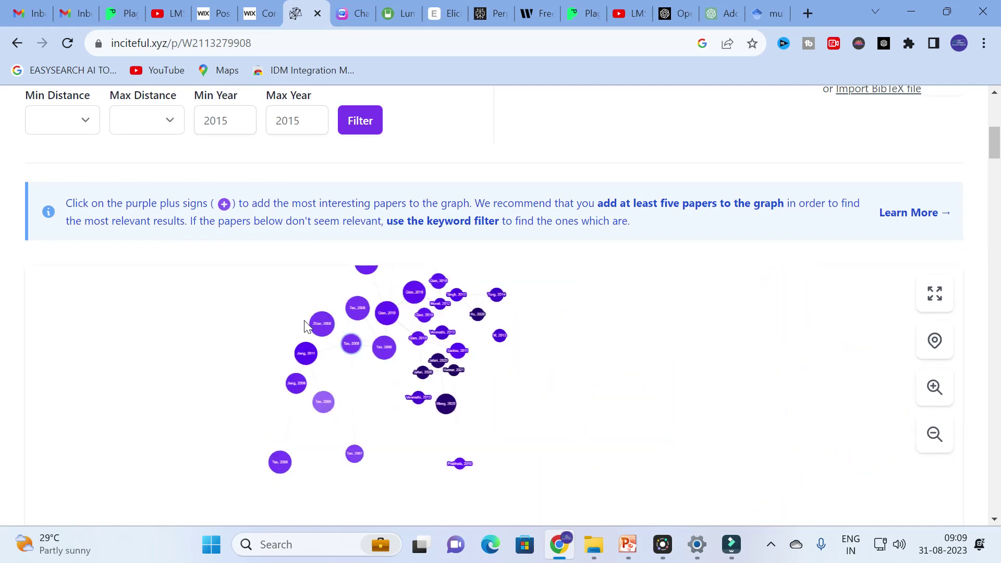
scroll(307, 326, "up", 5)
scroll(459, 365, "down", 5)
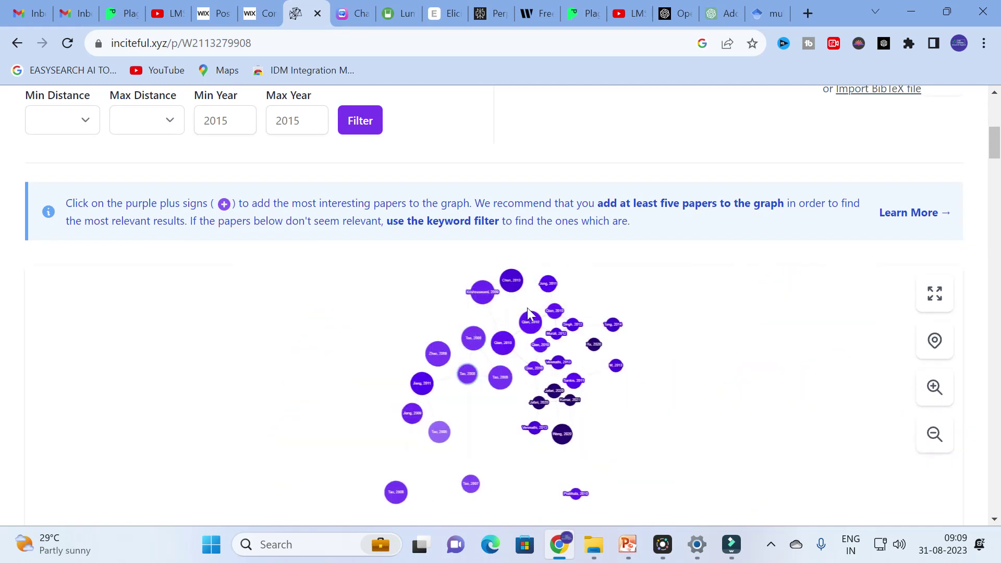
View the graph details of the 2013 high step-up three-port converter paper and the 2008 transformer-coupled multiport ZVS converter paper, closing each one
left_click(509, 281)
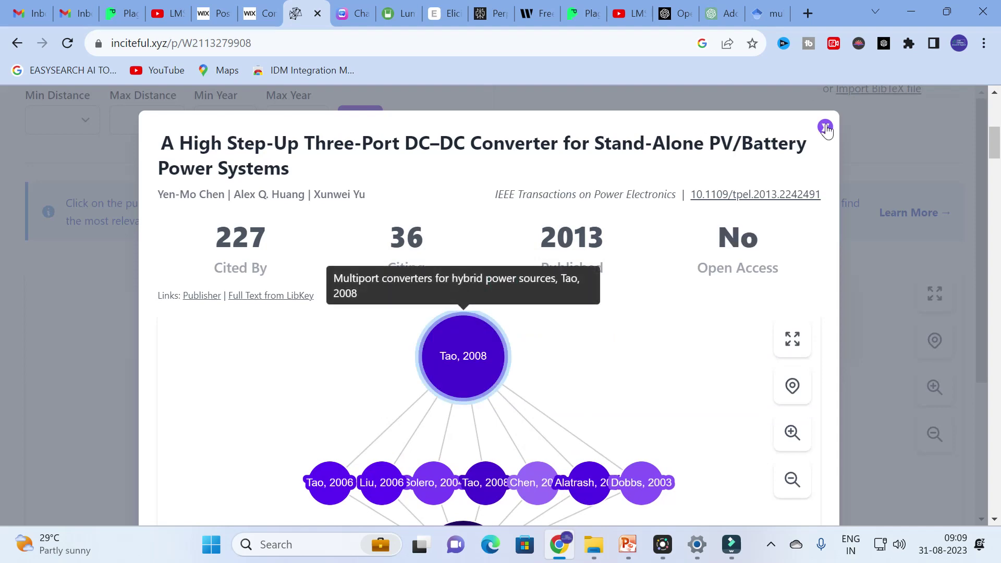
left_click(825, 128)
left_click(481, 340)
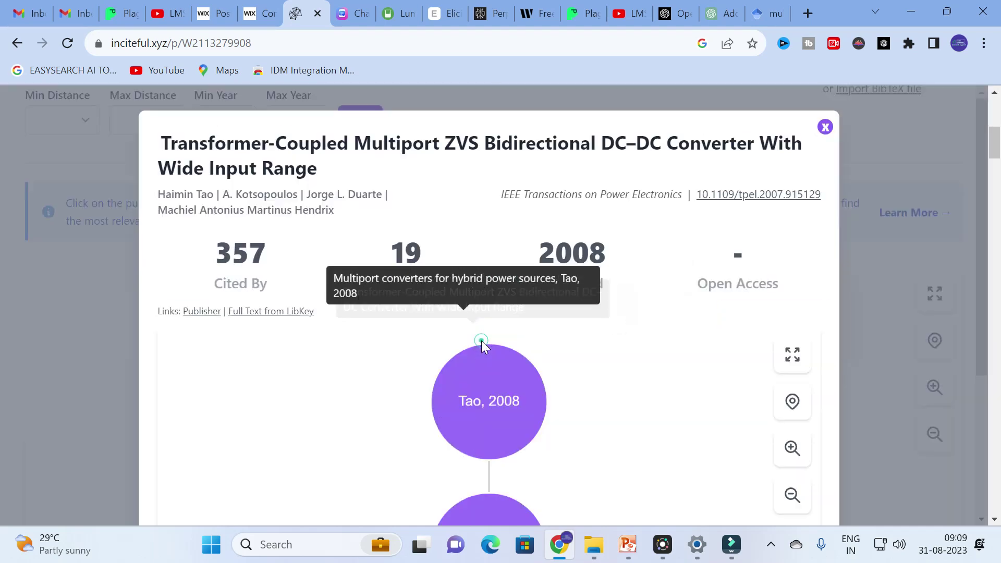
scroll(498, 350, "up", 5)
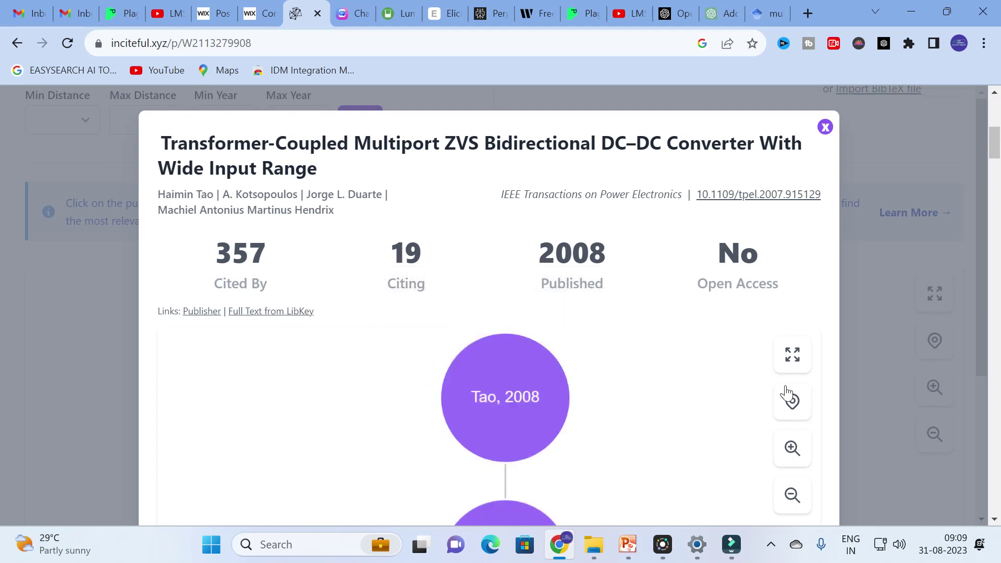
left_click(509, 515)
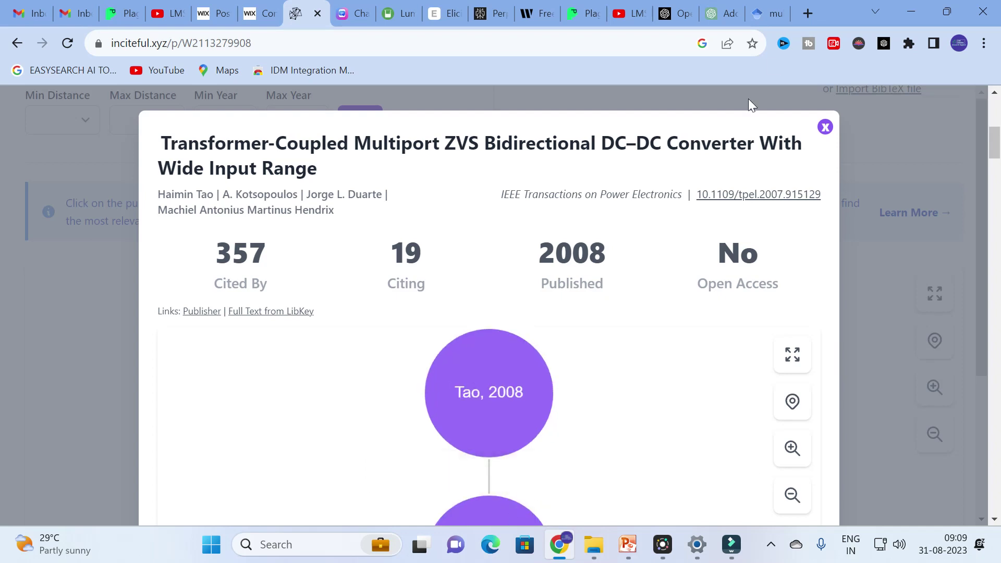
left_click(824, 128)
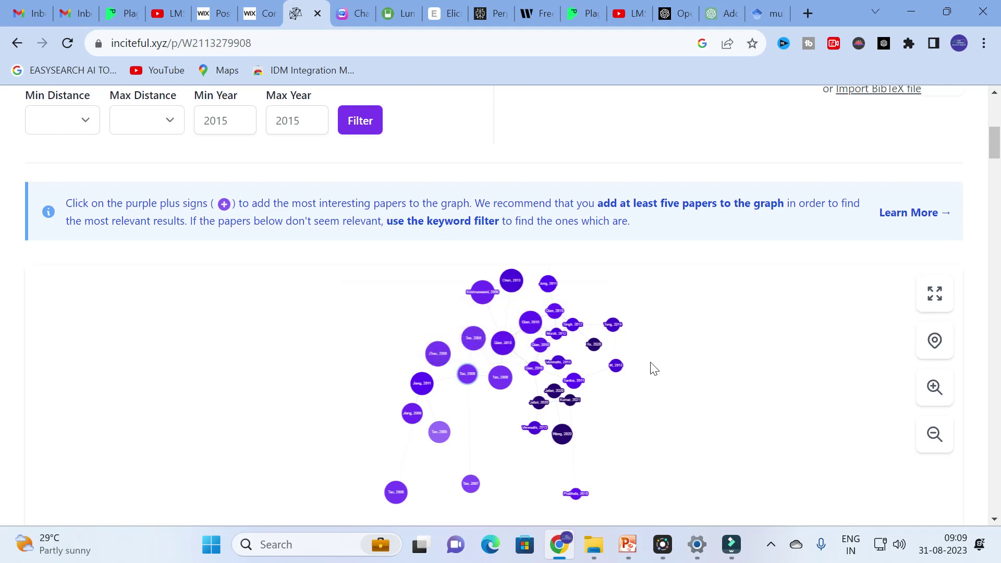
Return to Inciteful's start page and enter "Multiport converters for hybrid power sources" as the From paper of the literature connection
left_click(17, 44)
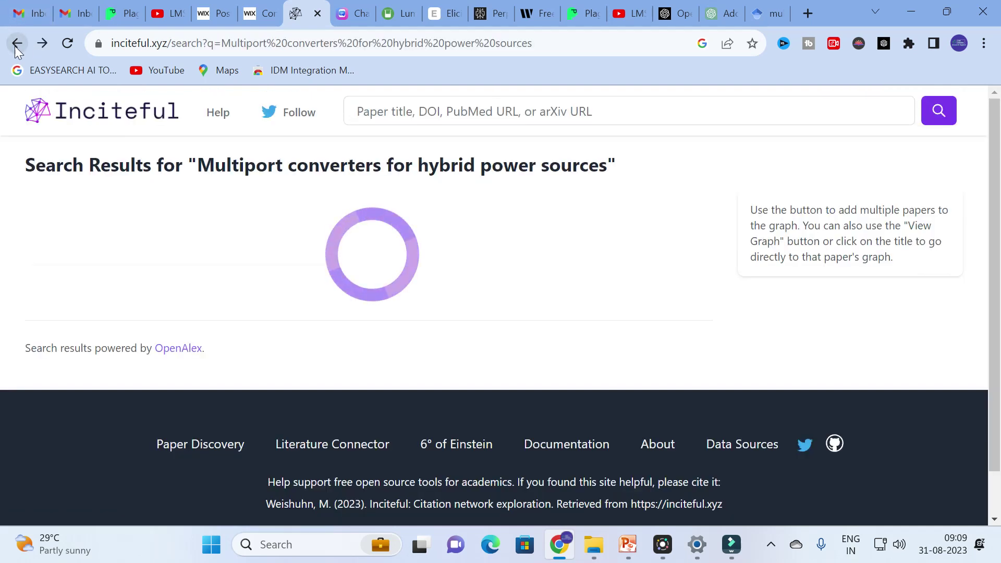
left_click(17, 44)
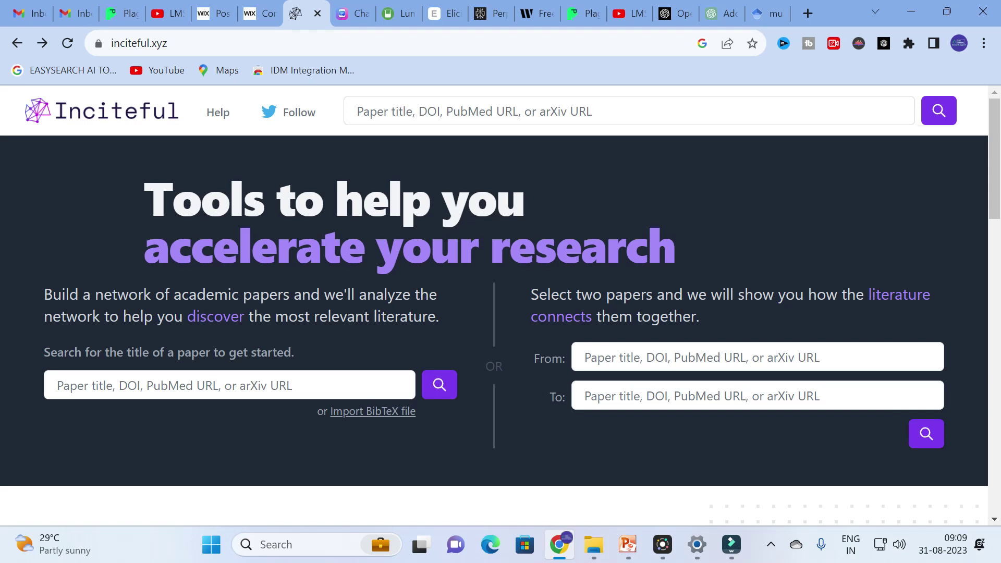
left_click(694, 350)
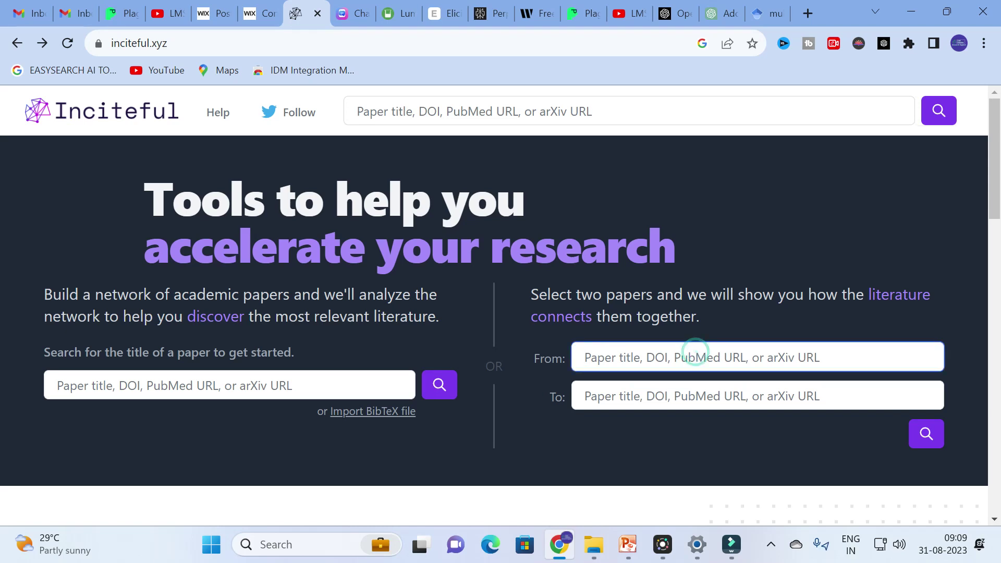
type("Multiport converters for hybrid power sources")
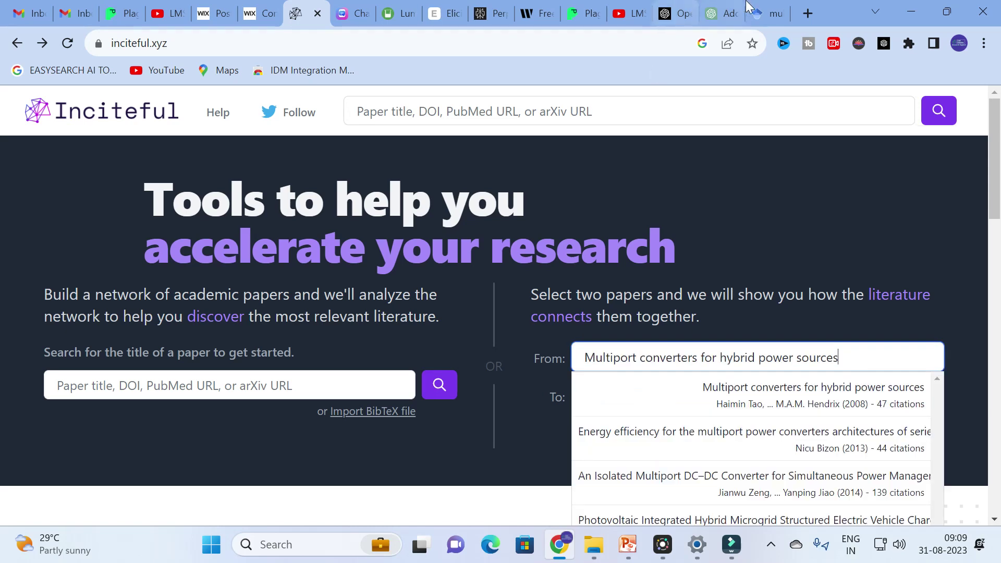
Copy the title "Analysis and design of a multiport converter using a magnetic coupling inductor technique" from the Google Scholar results
left_click(766, 13)
scroll(324, 326, "down", 5)
scroll(93, 408, "down", 3)
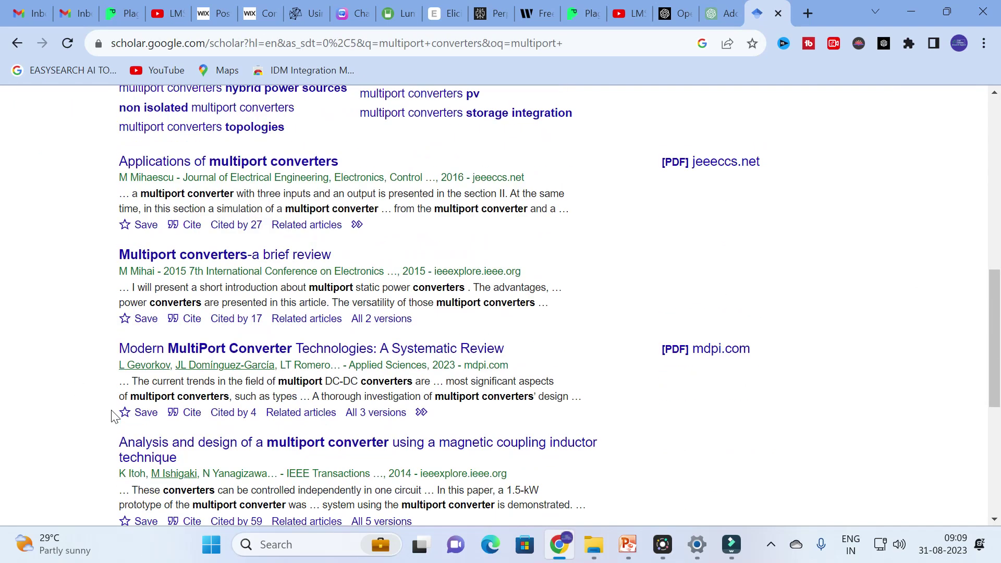
scroll(121, 429, "down", 1)
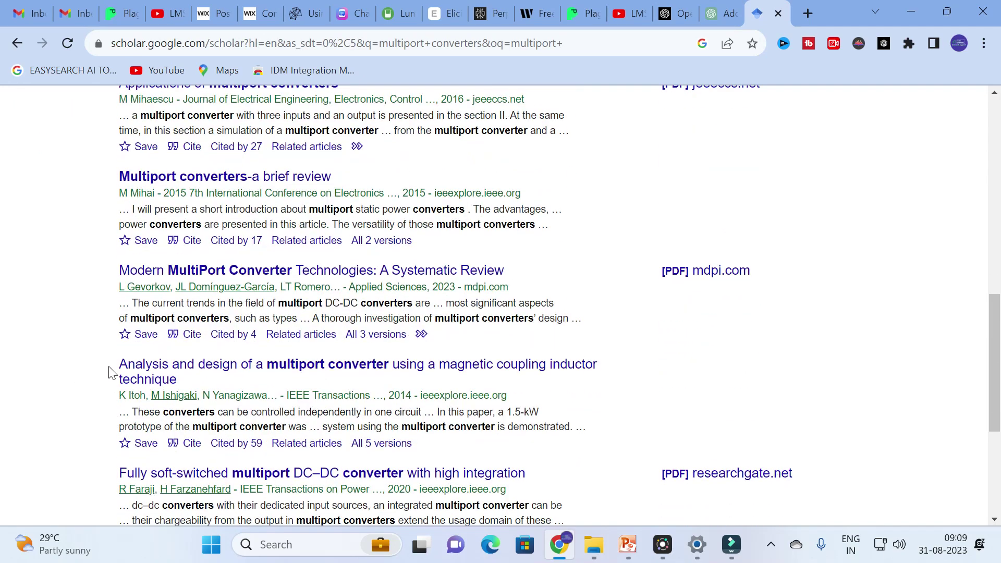
left_click_drag(111, 365, 190, 379)
key("ctrl+c")
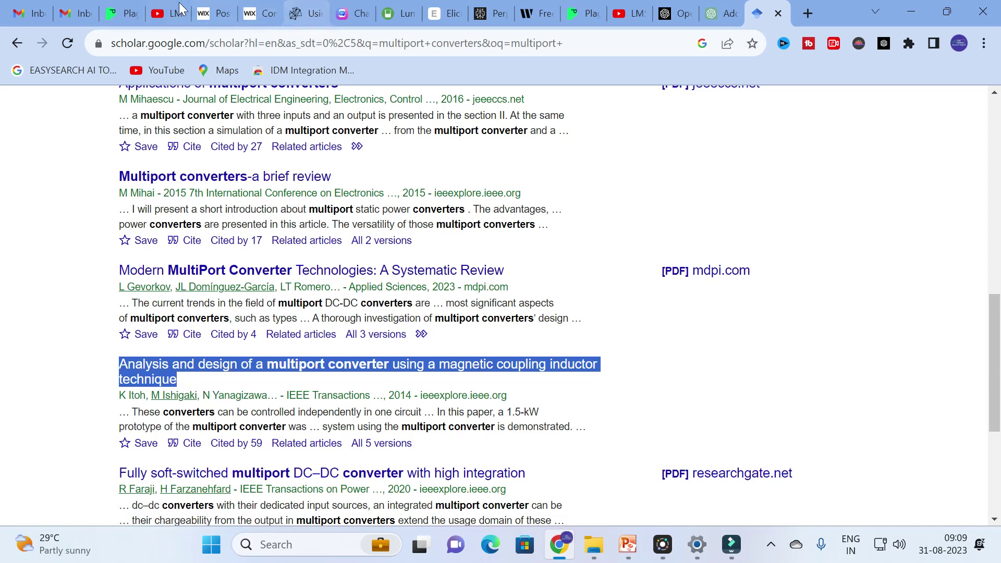
Paste the copied title as the To paper in Inciteful and run the literature connection search
left_click(302, 13)
left_click(575, 412)
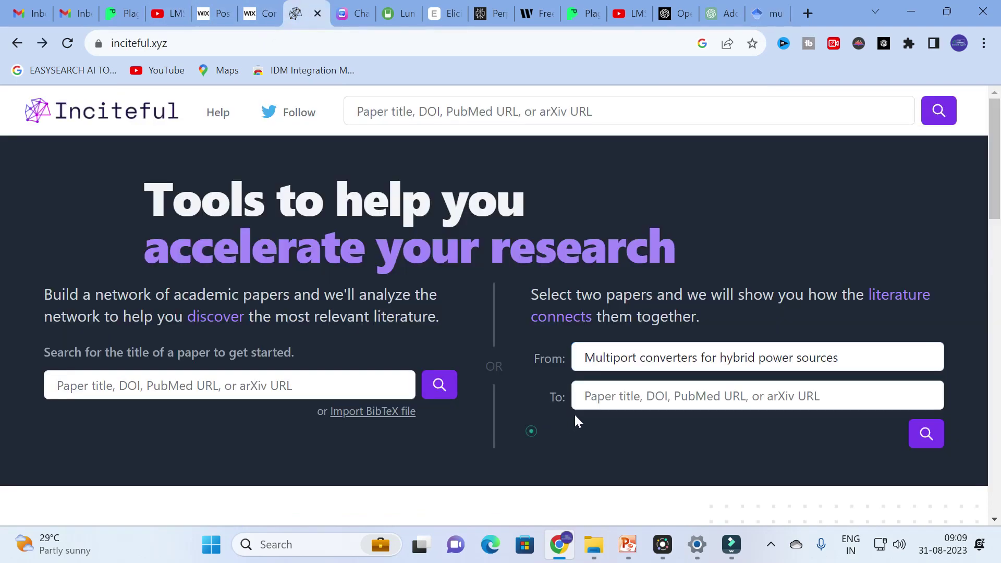
key("ctrl+v")
left_click(925, 434)
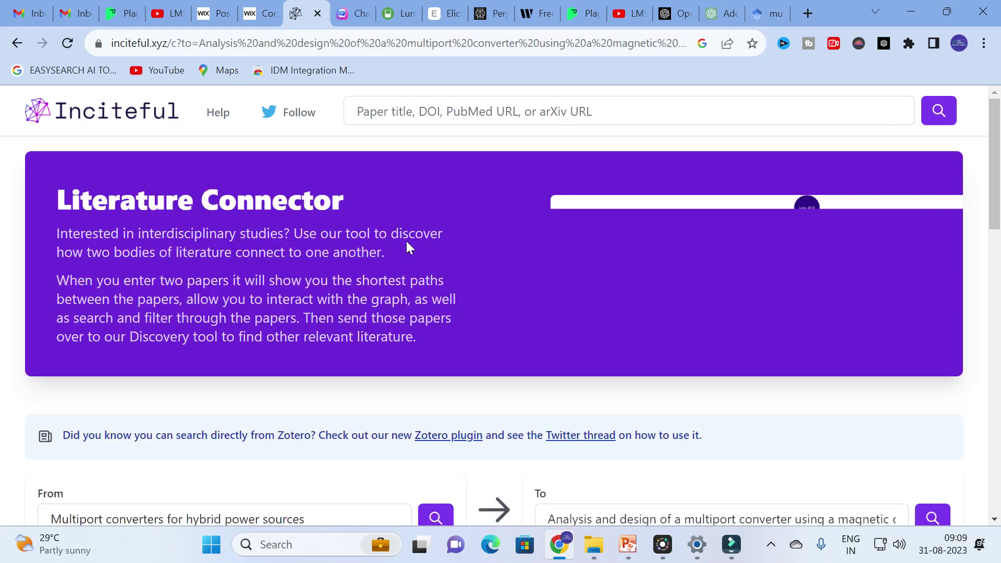
Connect the 2008 paper "Multiport converters for hybrid power sources" as the From paper in the Literature Connector
scroll(409, 247, "down", 7)
scroll(417, 284, "up", 3)
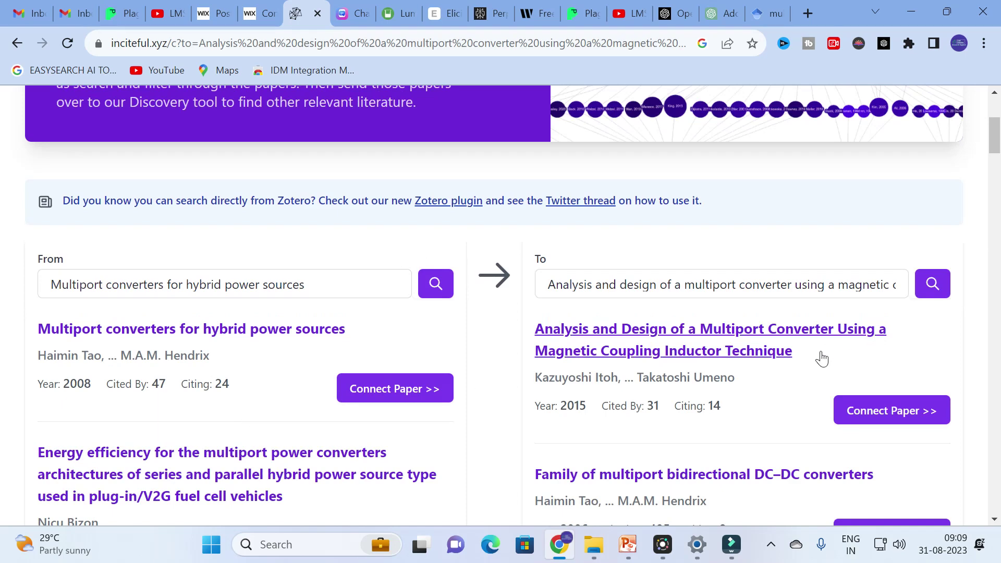
left_click(413, 392)
Review the candidate papers offered for the To side of the Literature Connector and return to Inciteful's start page
scroll(514, 312, "down", 7)
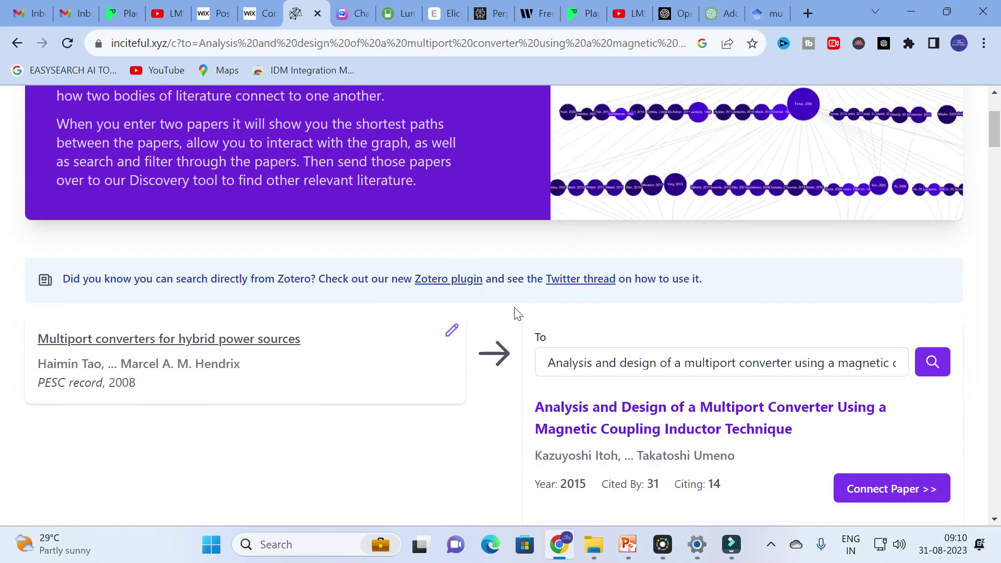
scroll(292, 281, "up", 1)
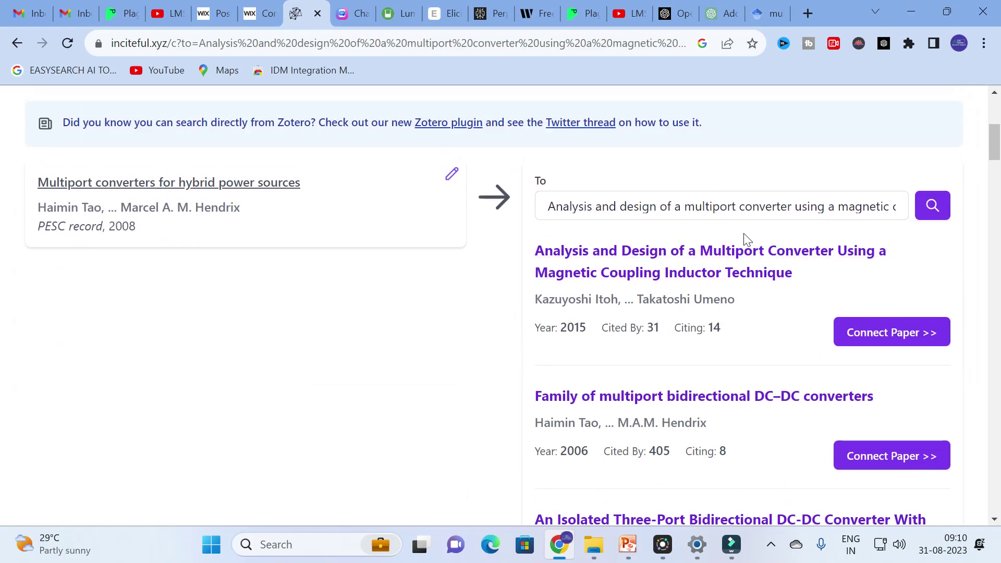
scroll(729, 248, "down", 7)
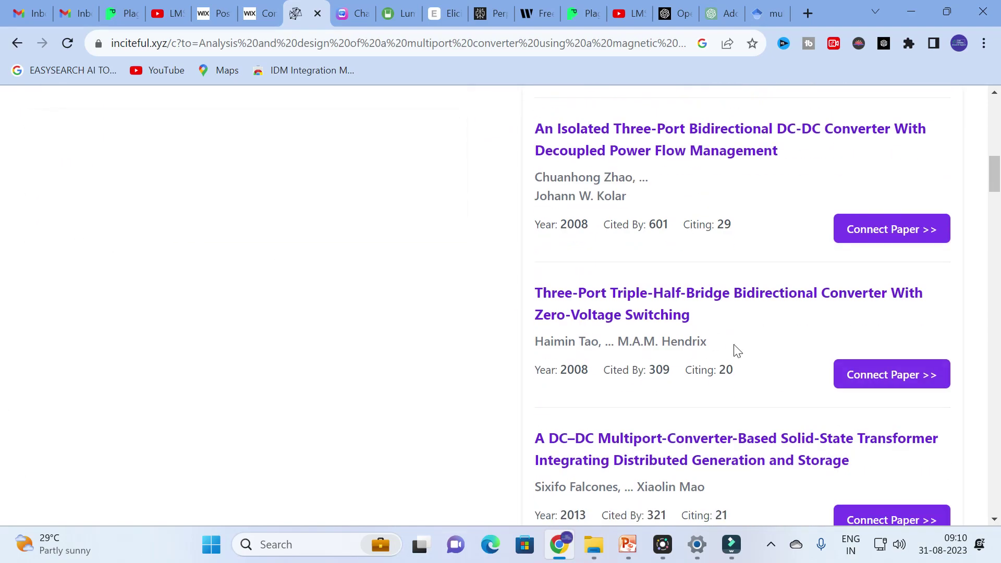
scroll(705, 457, "up", 15)
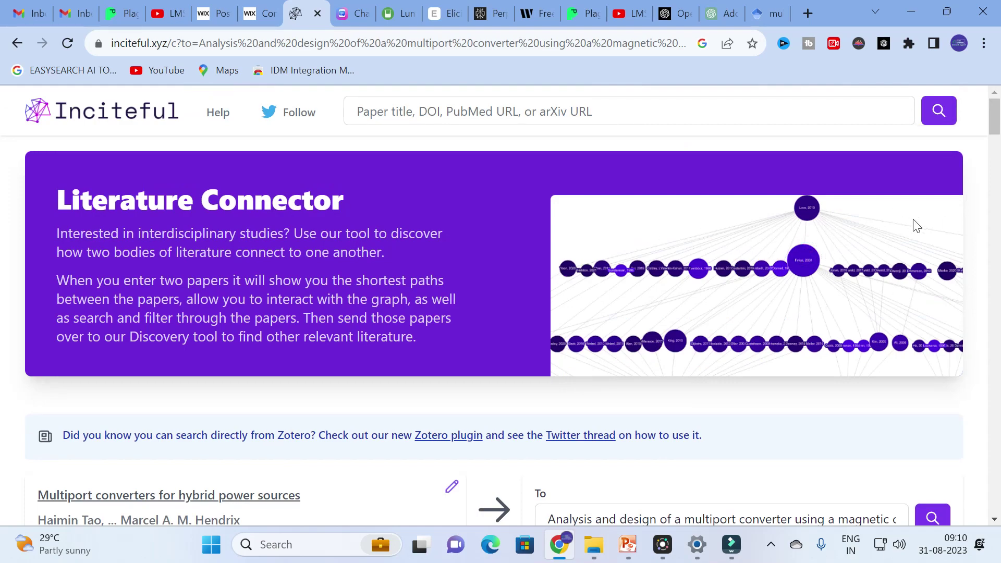
scroll(809, 283, "down", 7)
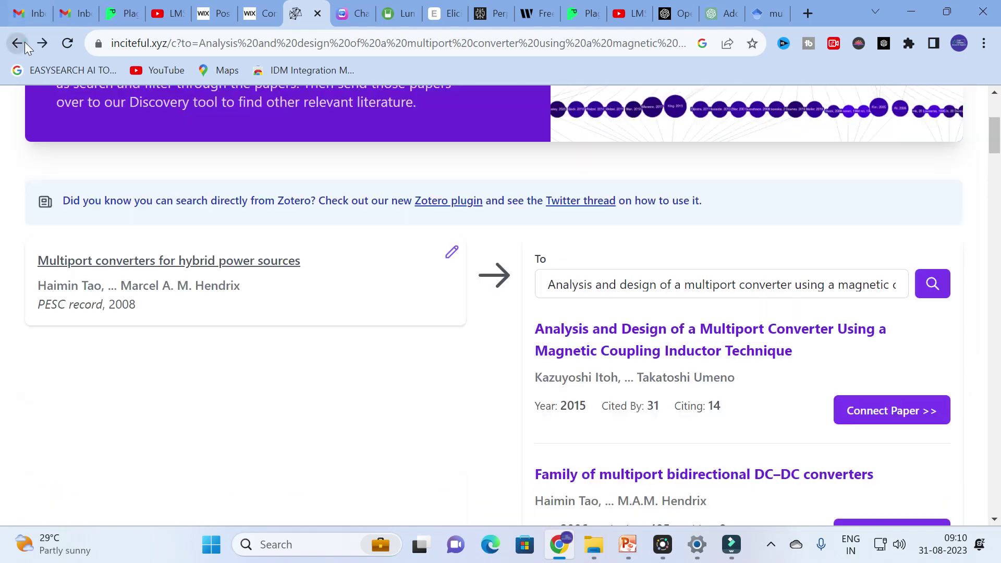
left_click(24, 42)
left_click(24, 42)
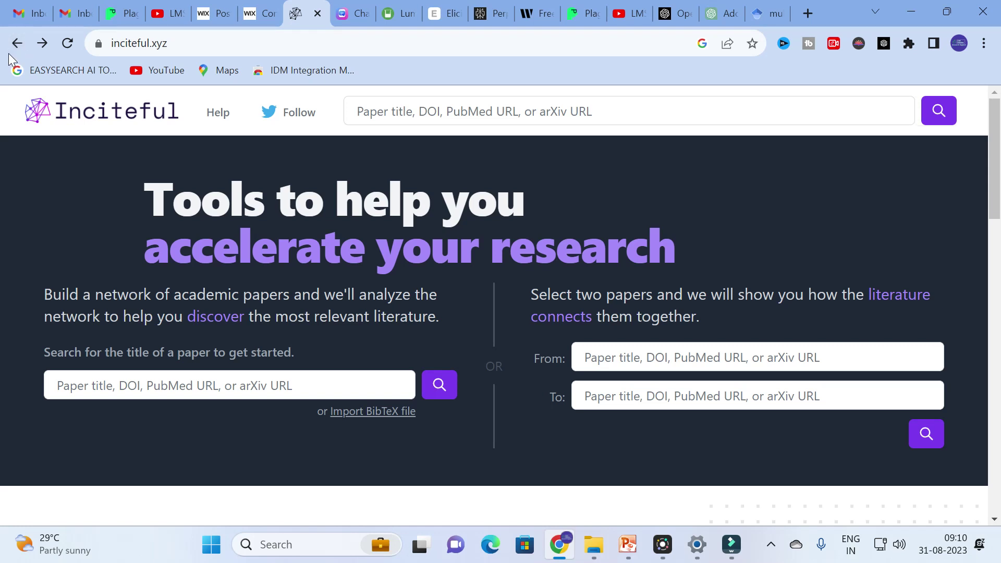
Switch to ChatPDF and upload the PDF castillo2015 from the Desktop folder to start a chat about it
left_click(344, 12)
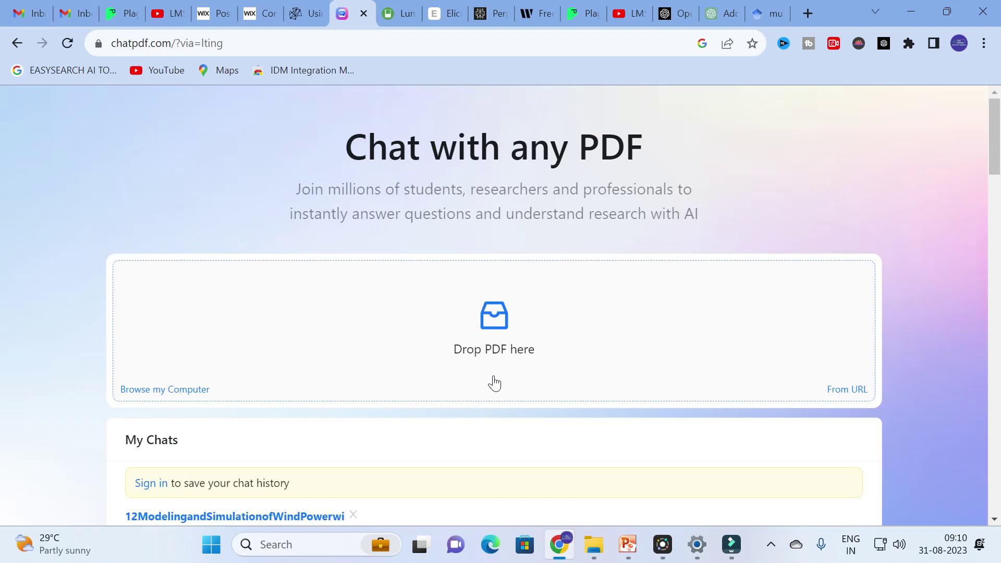
left_click(509, 325)
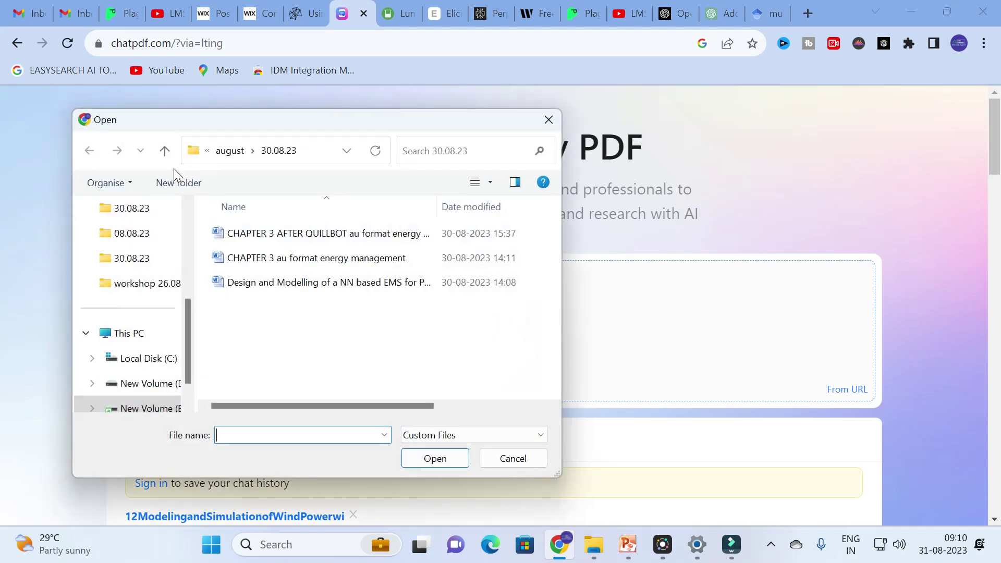
scroll(145, 290, "up", 5)
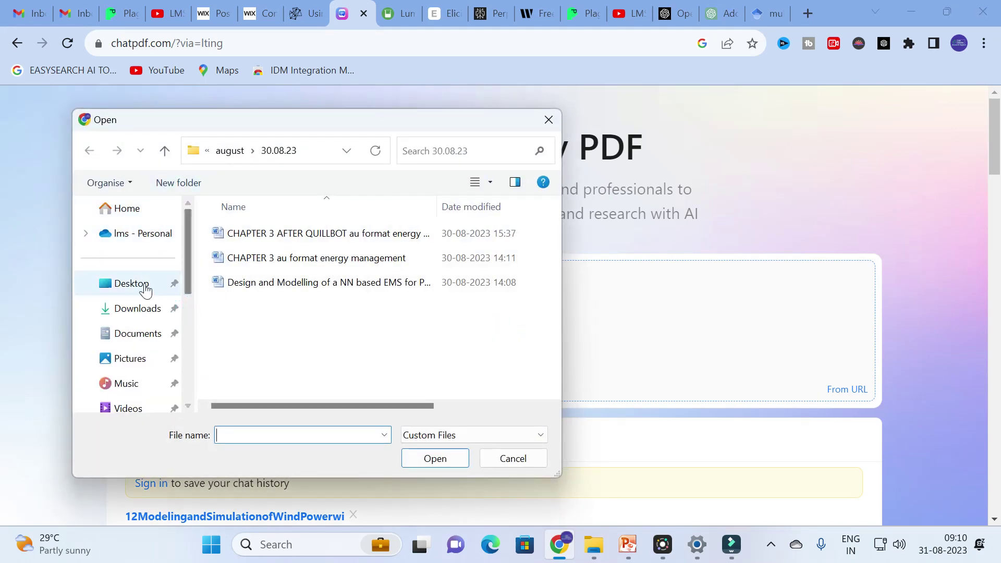
left_click(145, 289)
scroll(255, 292, "down", 10)
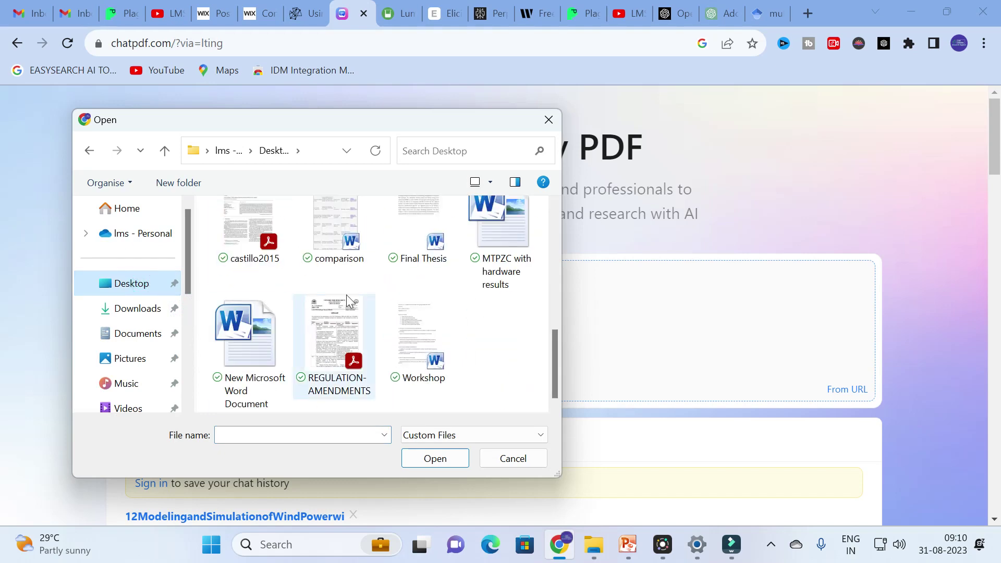
scroll(346, 295, "up", 1)
left_click(240, 248)
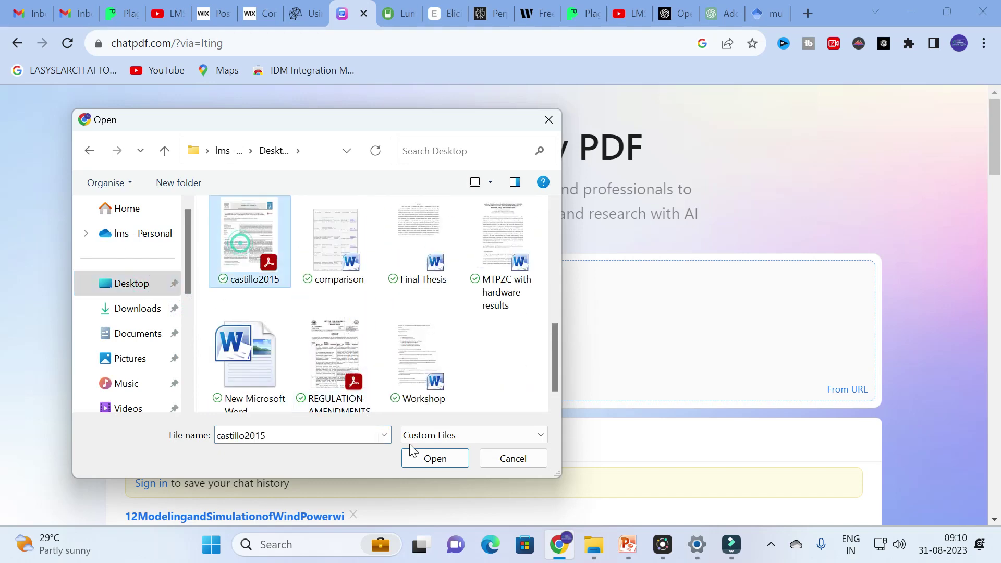
left_click(435, 457)
scroll(426, 414, "down", 1)
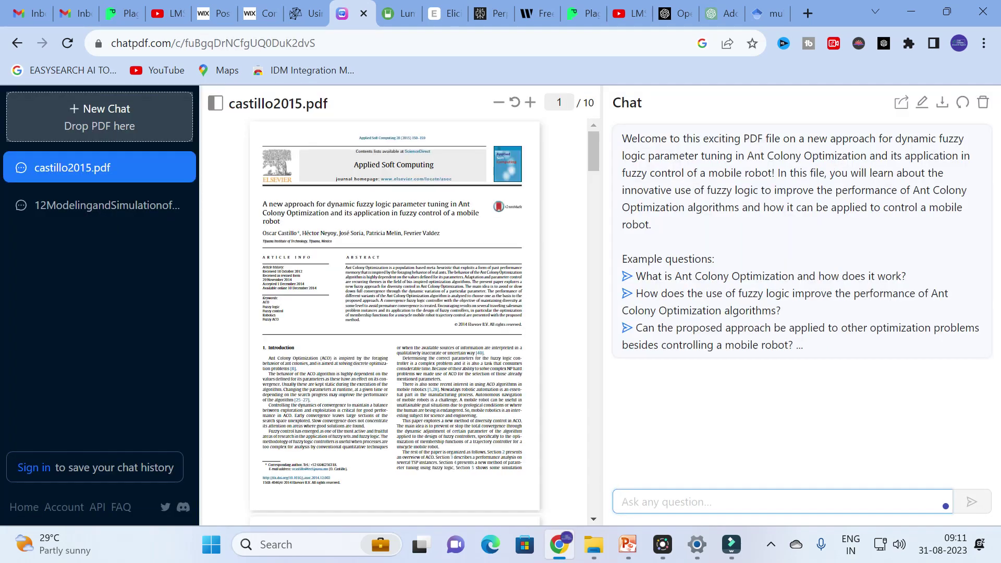
Ask the castillo2015.pdf chat "what is the main finding in this paper?" and highlight the answer
scroll(394, 323, "down", 2)
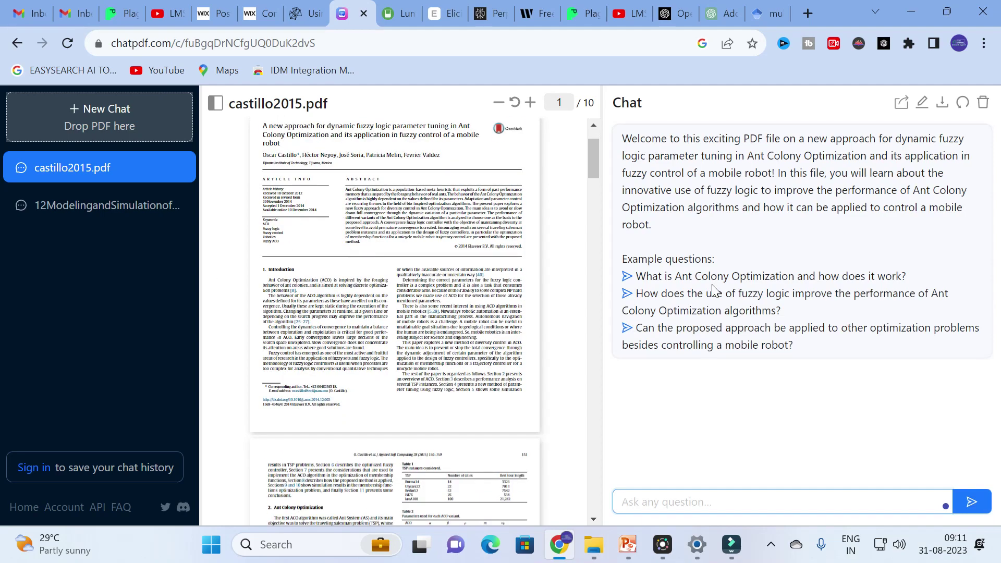
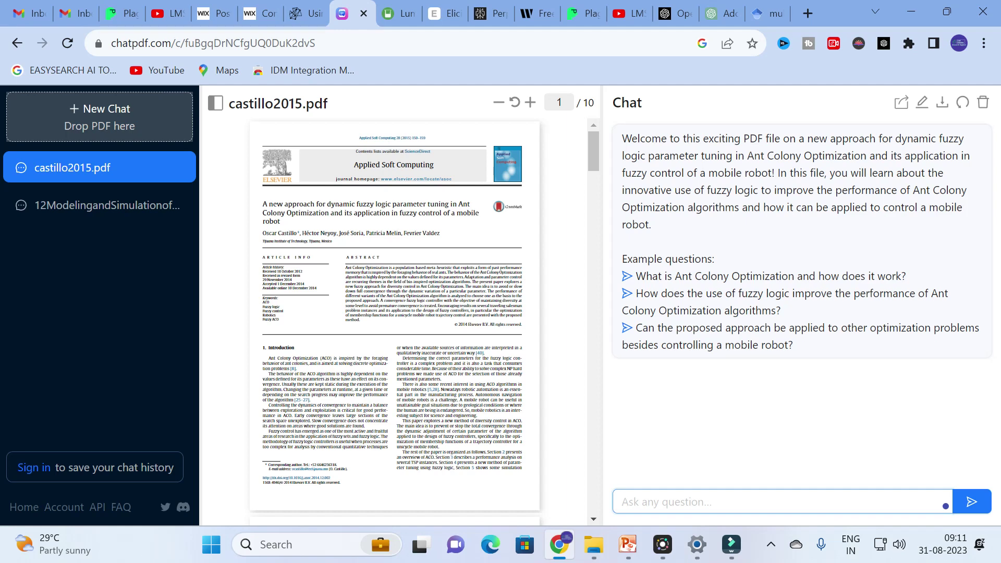
type("what is the main fin")
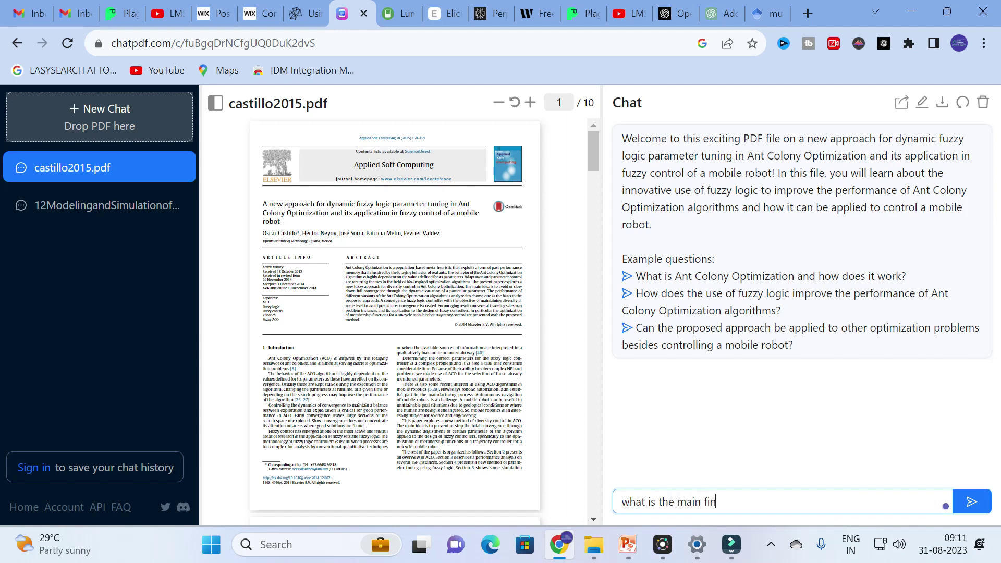
type("ding in this paper")
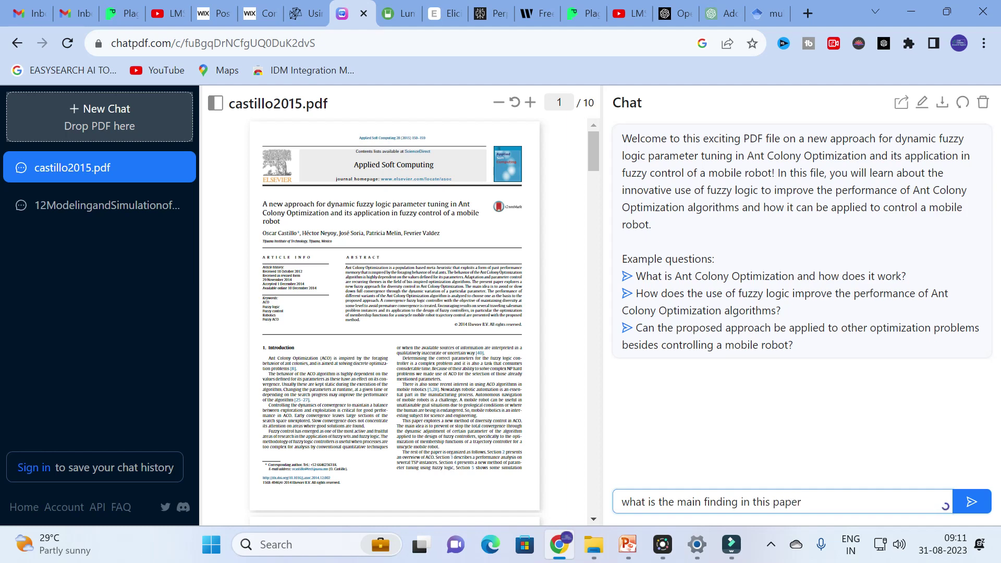
type("?")
key("Return")
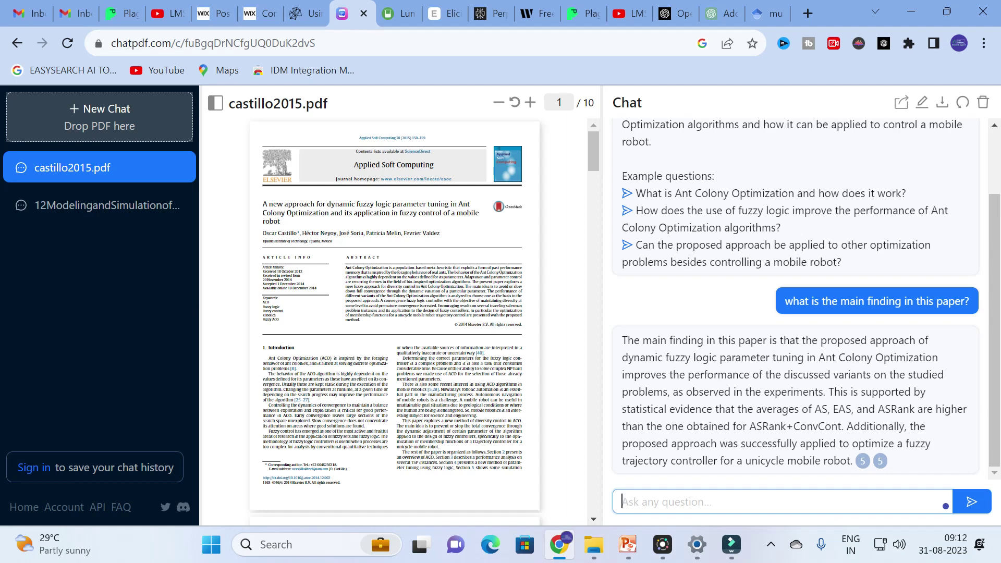
left_click_drag(621, 340, 874, 469)
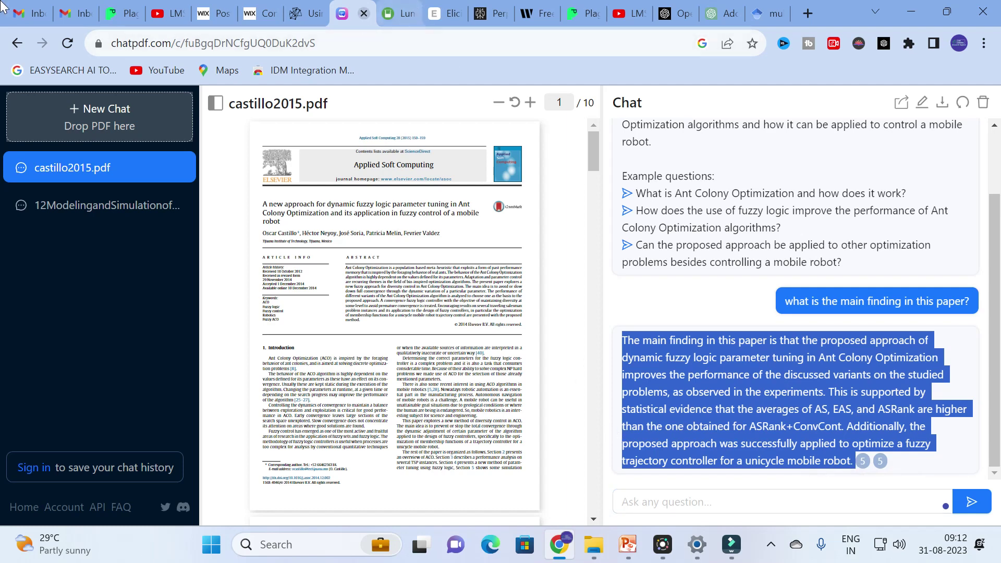
Leave the PDF chat and switch to Lumina, starting a new journal database chat from its home page
left_click(15, 43)
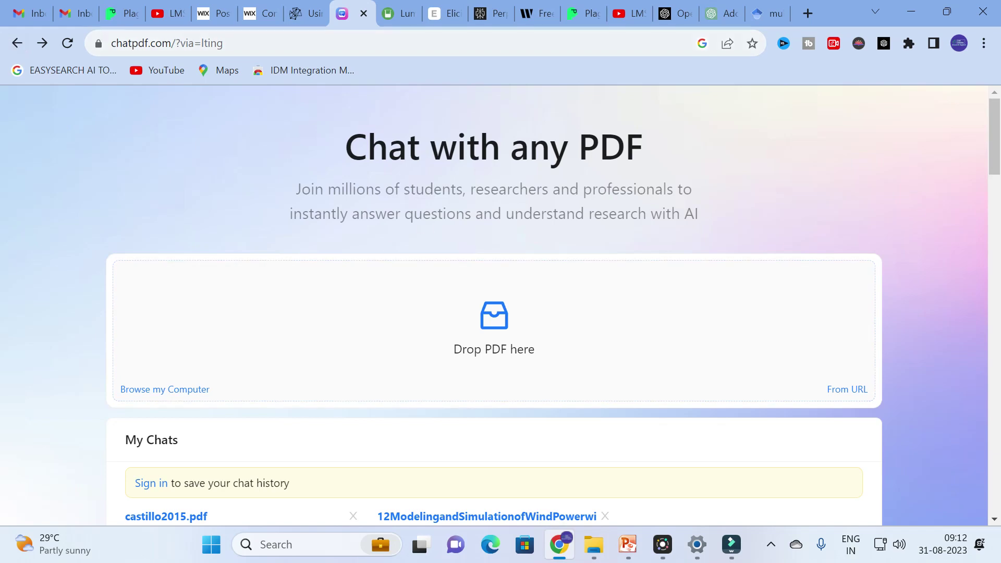
left_click(399, 15)
scroll(196, 287, "up", 3)
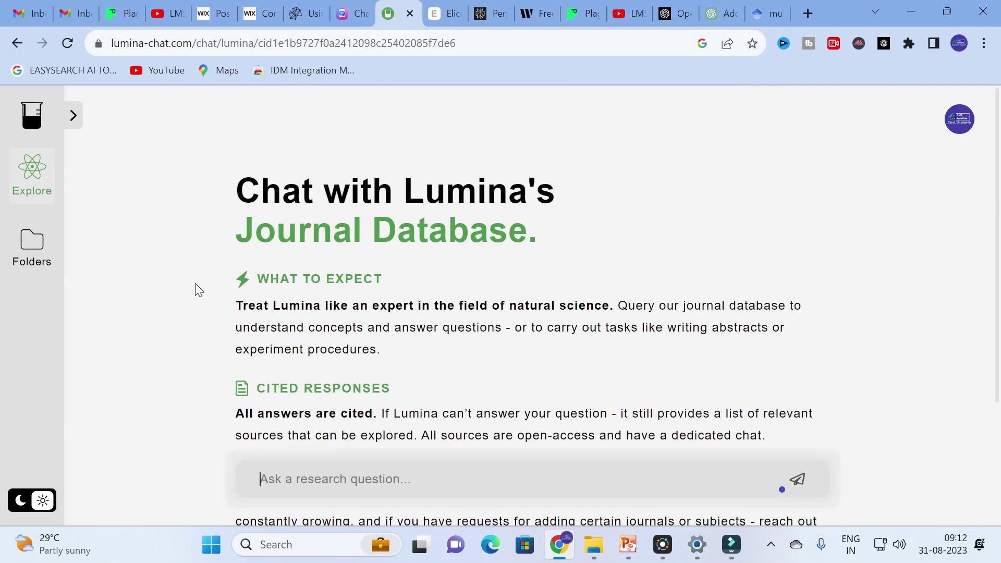
scroll(199, 290, "down", 3)
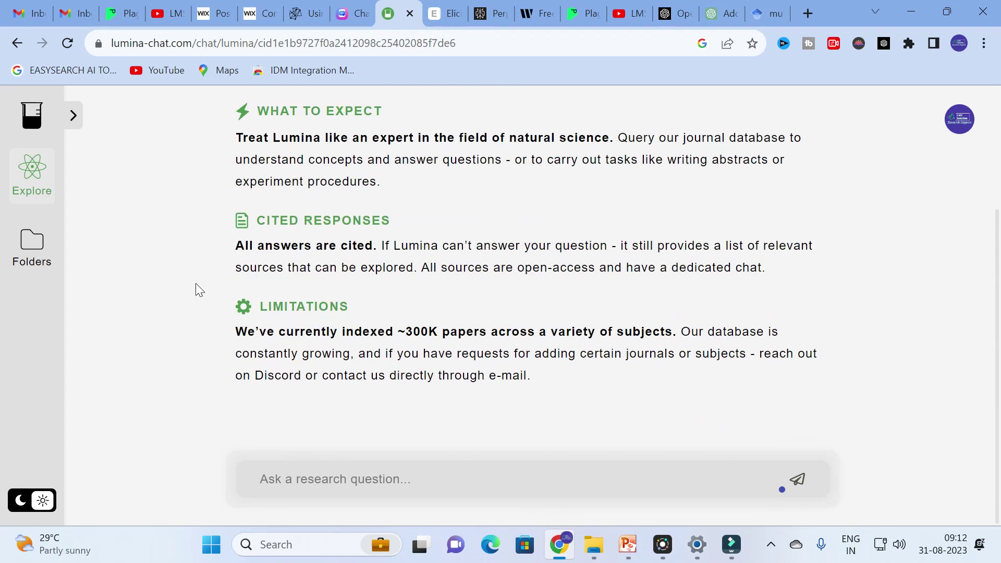
left_click(15, 45)
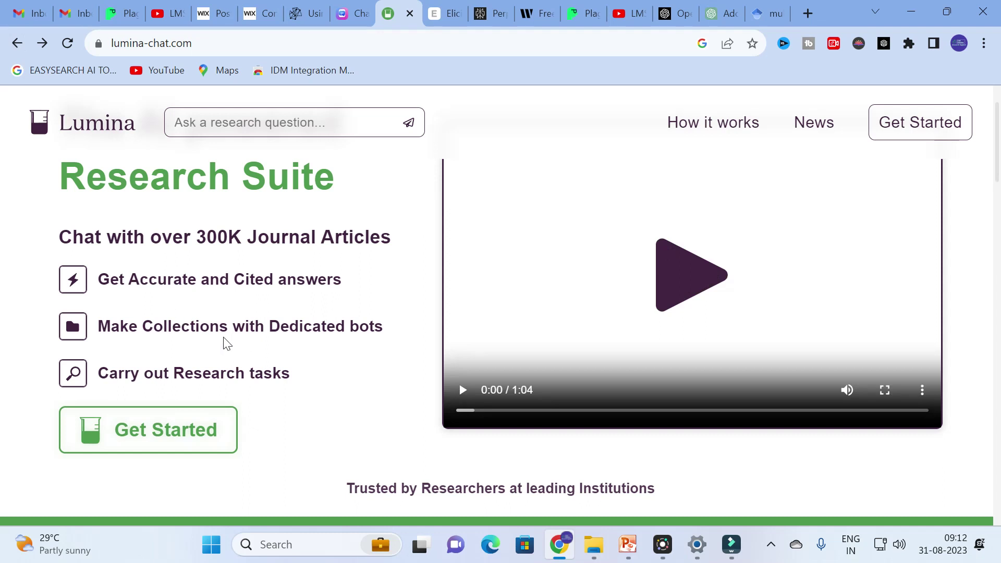
left_click(144, 441)
scroll(404, 261, "down", 2)
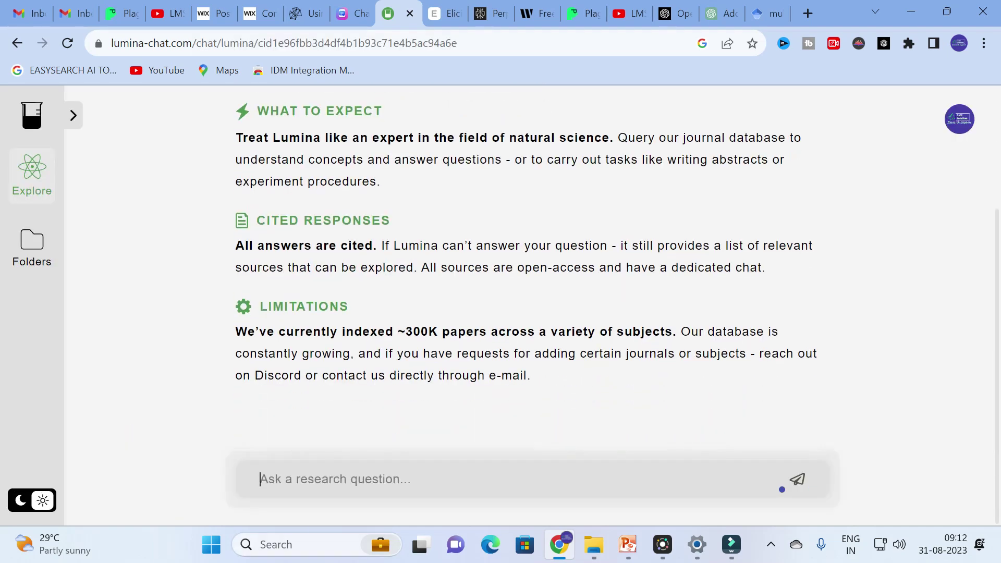
Ask Lumina "which bio inspired optimization method is best for tracking maximum power in solar panel"
left_click(317, 480)
type("whic")
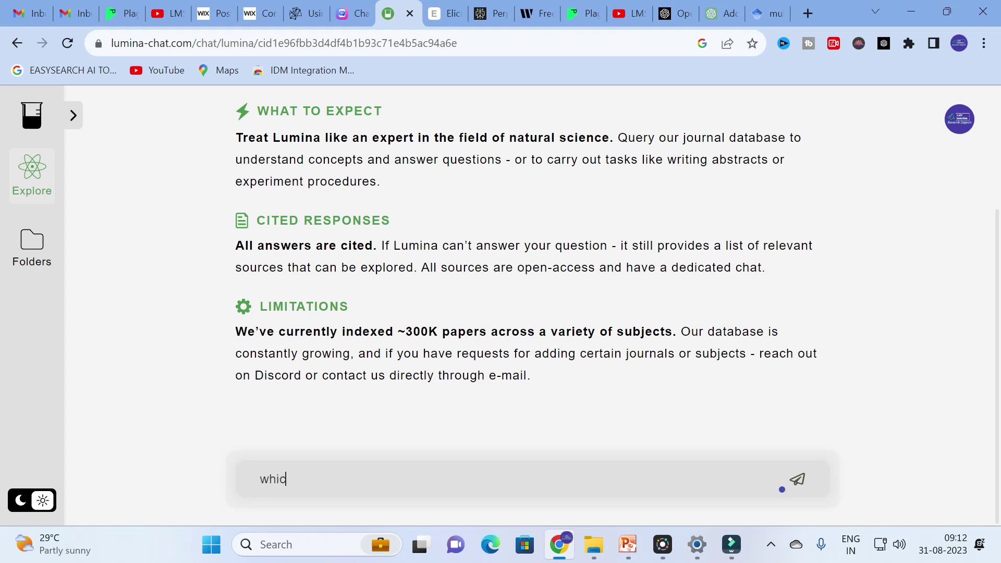
type("h optimization")
key("Left")
key("Left")
key("Left")
key("Left")
key("Left")
key("Left")
key("Left")
key("Left")
key("Left")
key("Left")
key("Left")
type("bio ins")
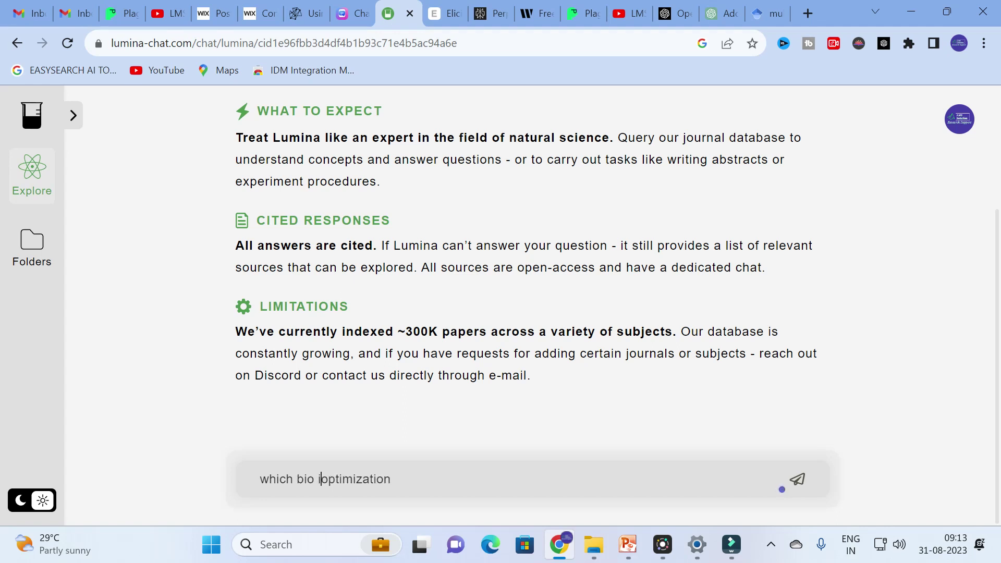
type("pired opti")
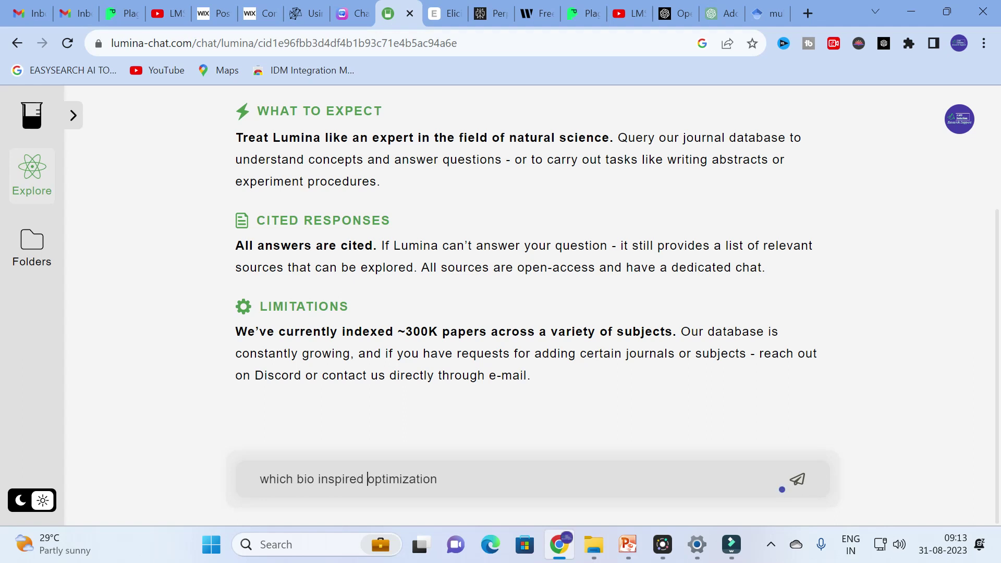
type("mization method is best for")
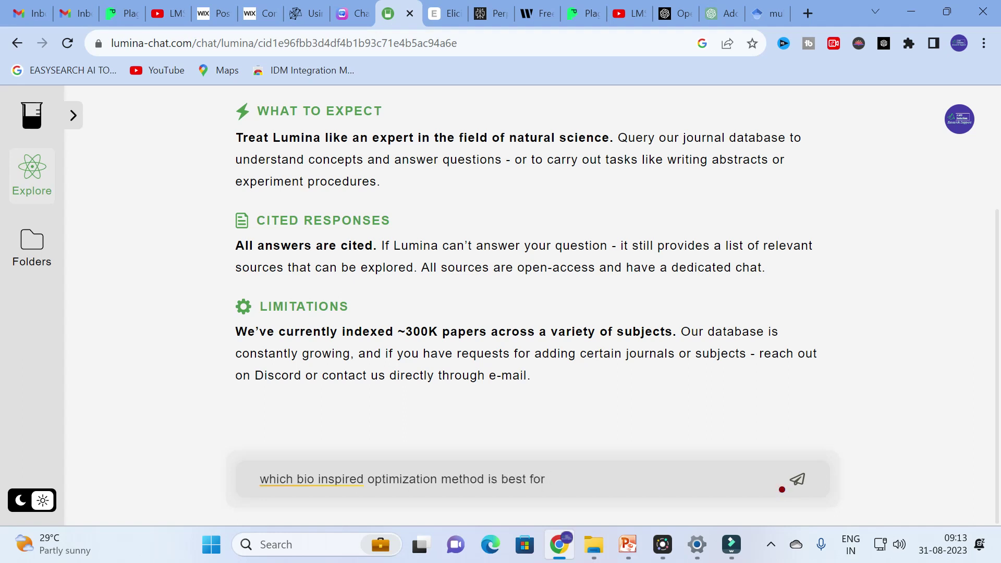
type("trad")
type("king ")
type("maximum")
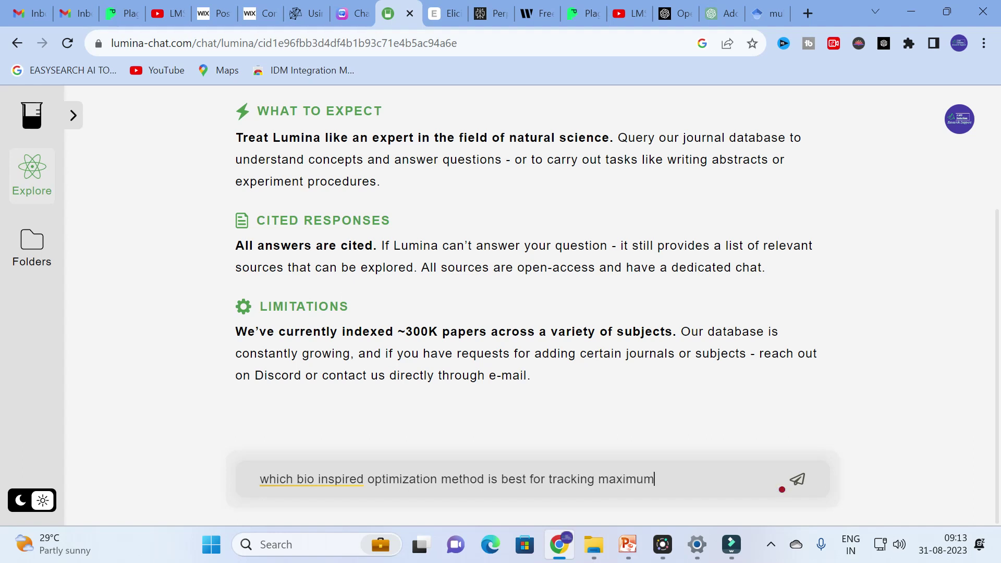
type(" power in solar panel")
key("Return")
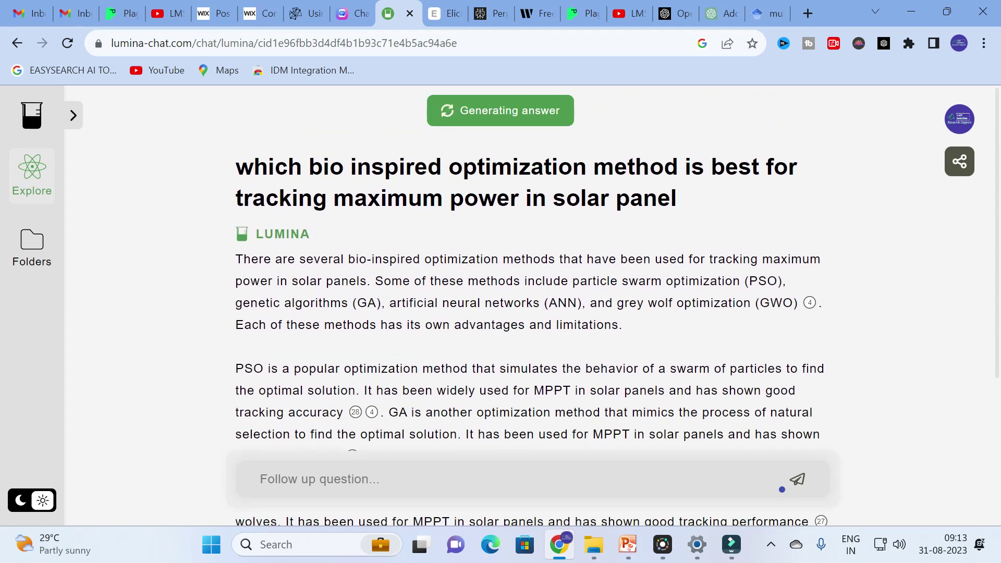
Read through Lumina's answer and its sources, highlighting the factors that govern the choice of optimization method
scroll(370, 265, "down", 3)
scroll(371, 266, "up", 6)
scroll(351, 253, "up", 2)
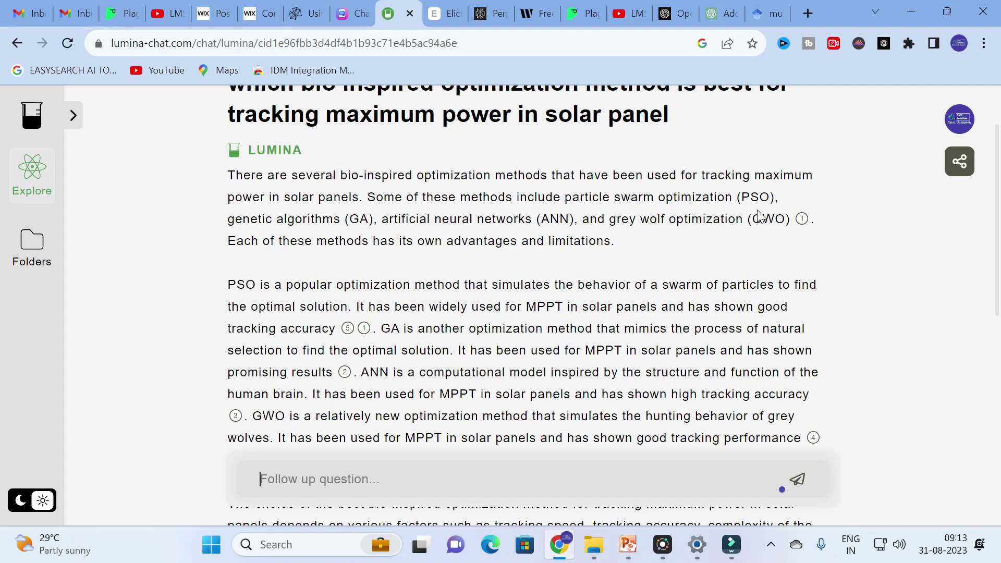
scroll(578, 233, "down", 2)
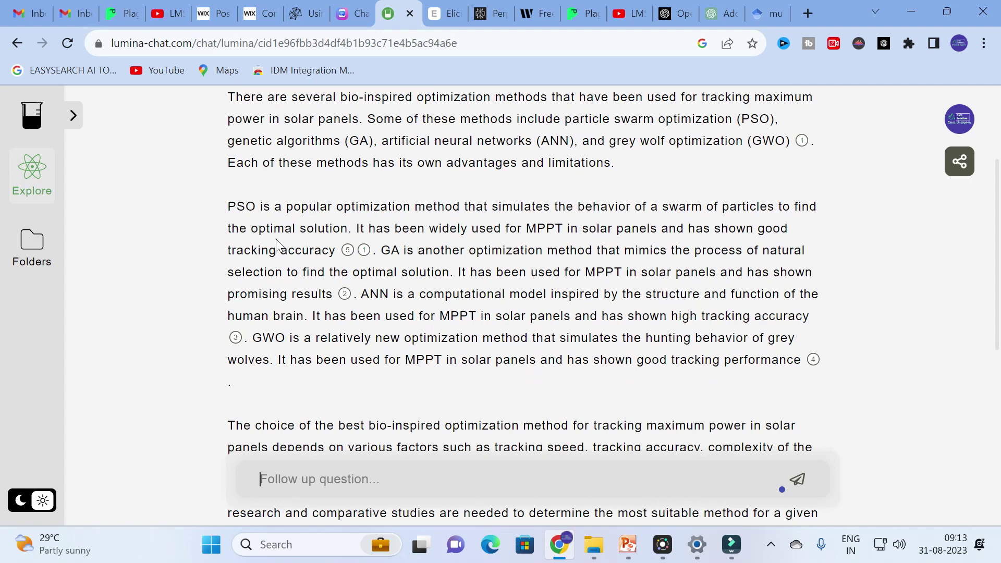
scroll(402, 295, "down", 5)
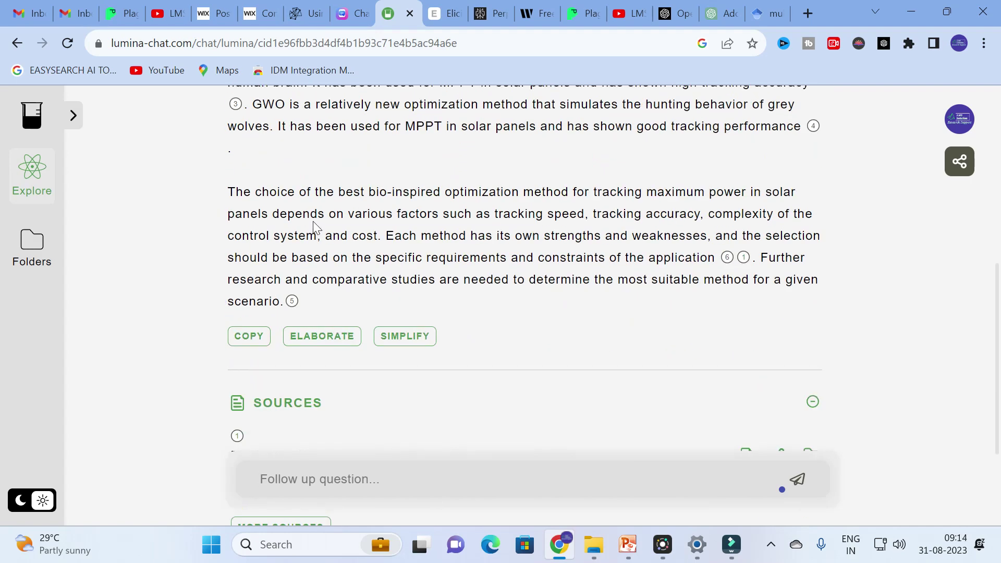
scroll(313, 228, "up", 2)
scroll(304, 221, "down", 1)
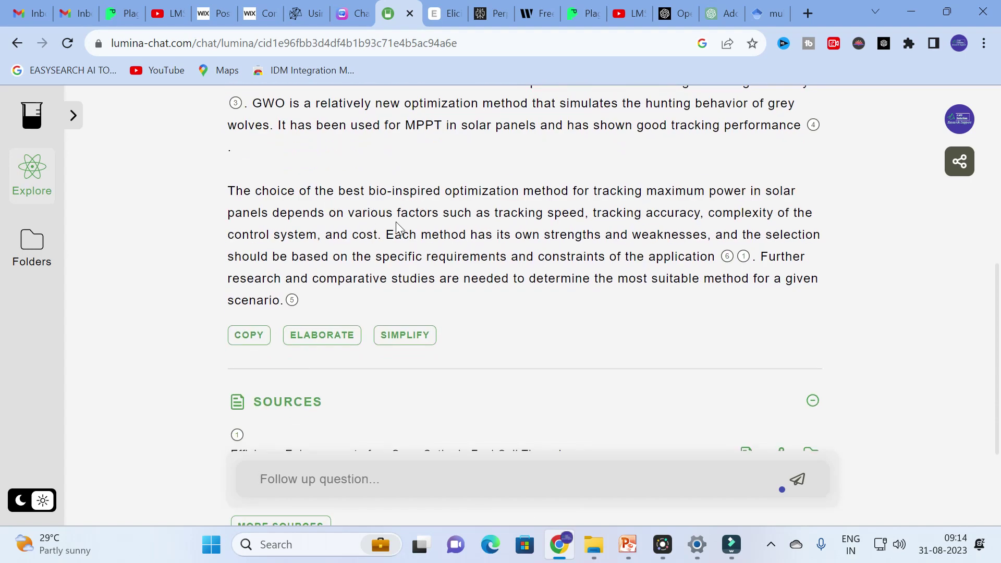
left_click_drag(495, 213, 382, 235)
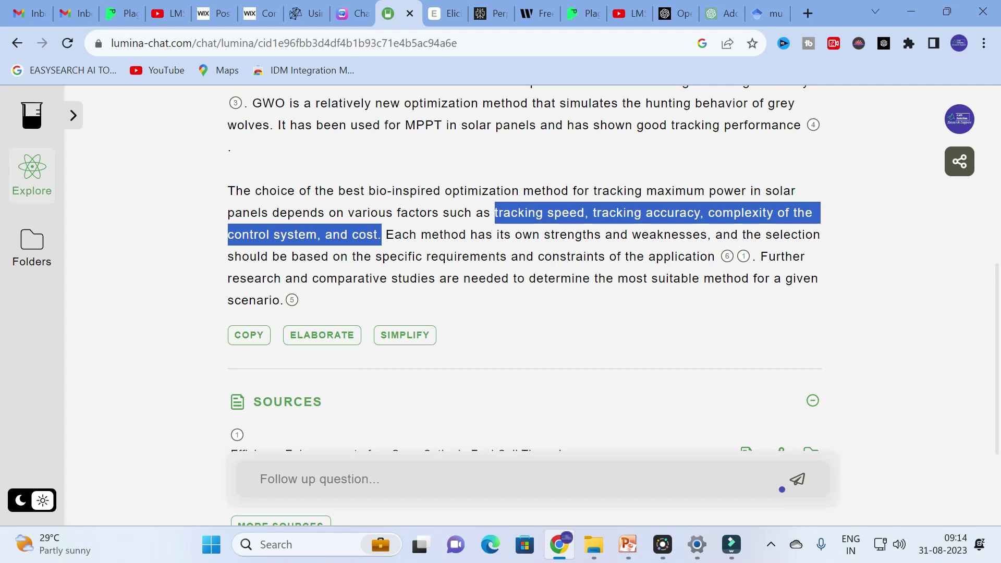
scroll(417, 231, "down", 3)
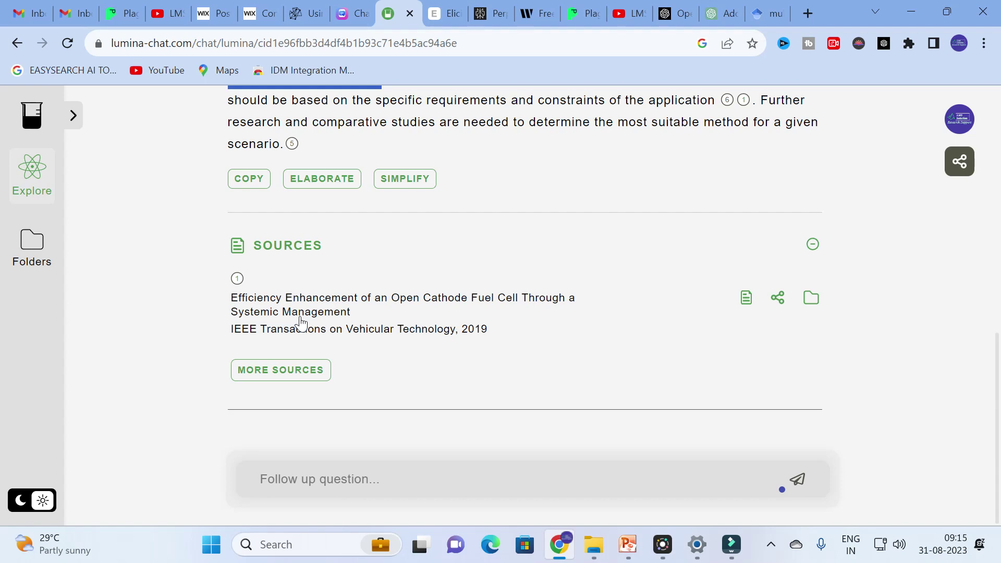
scroll(307, 324, "up", 7)
scroll(308, 323, "up", 3)
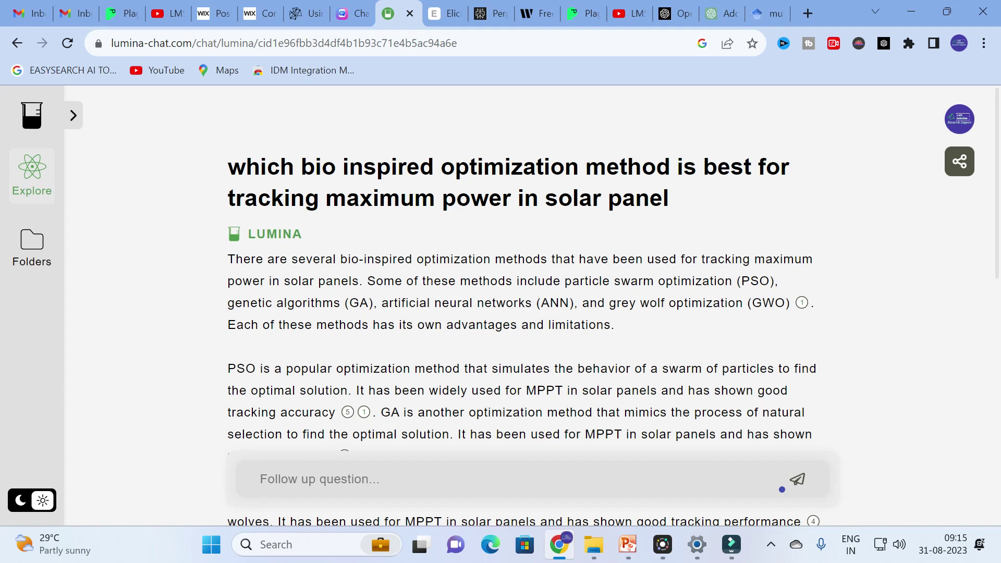
Switch to Elicit and search for "Analysis and design of a multiport converter using a magnetic coupling inductor technique"
left_click(445, 14)
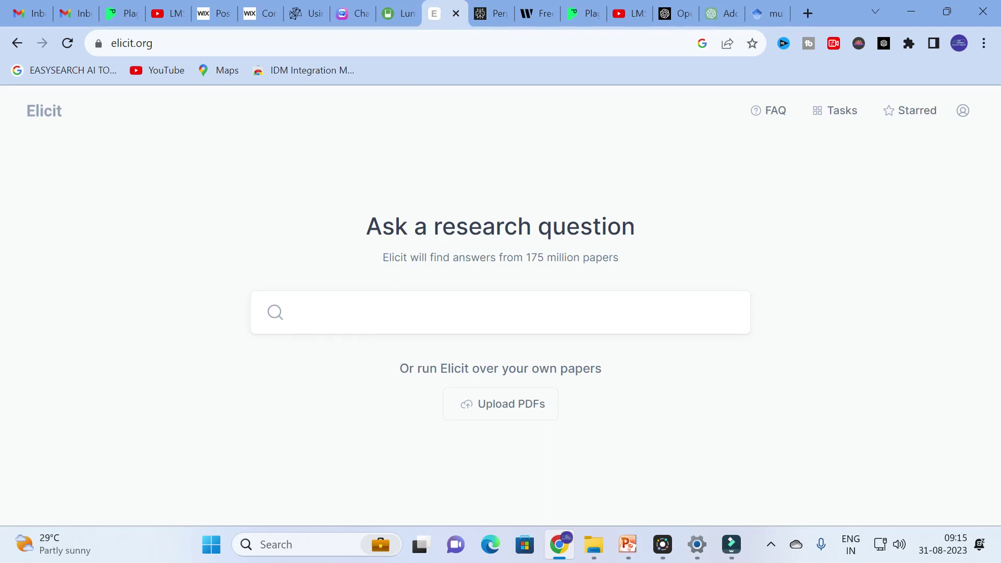
left_click(365, 300)
type("Analysis and design of a multiport converter using a magnetic coupling inductor technique")
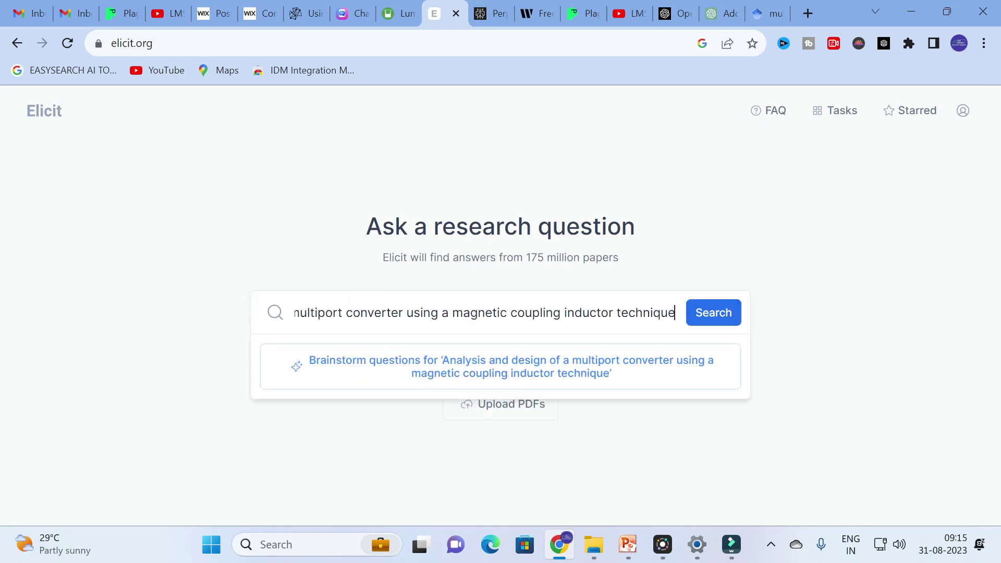
key("Return")
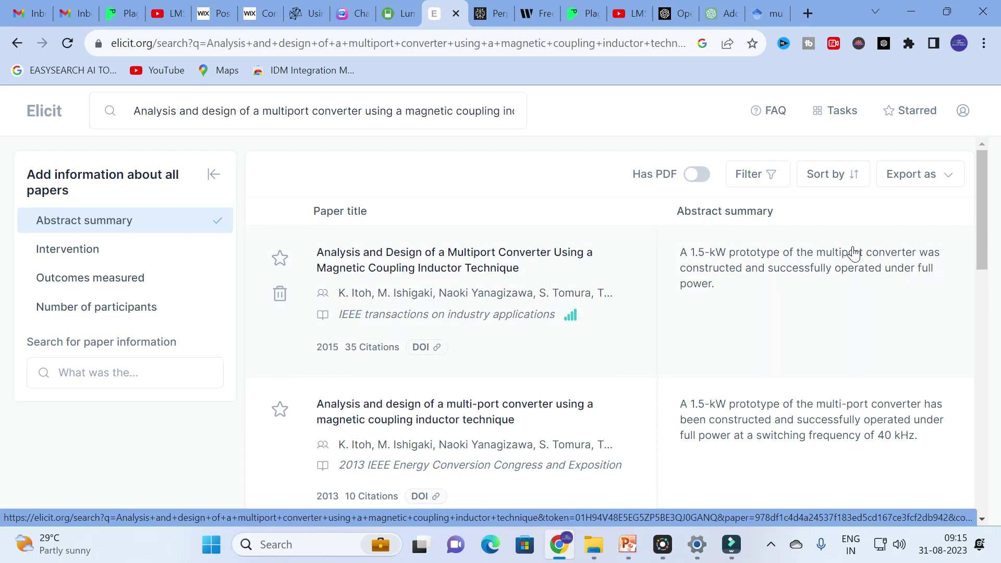
Browse the available paper information fields and add Main findings as a column for all listed papers
left_click(110, 372)
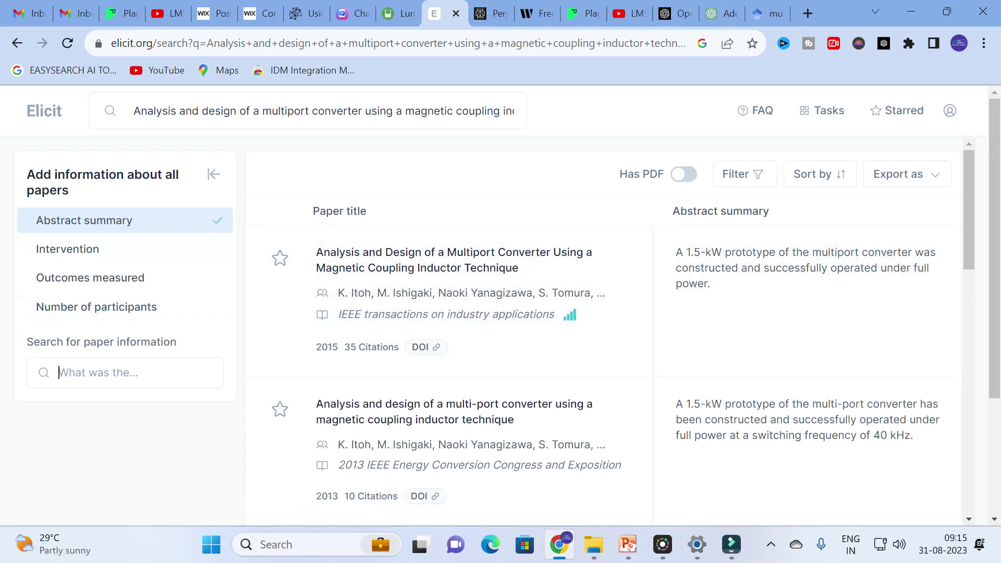
scroll(90, 365, "down", 2)
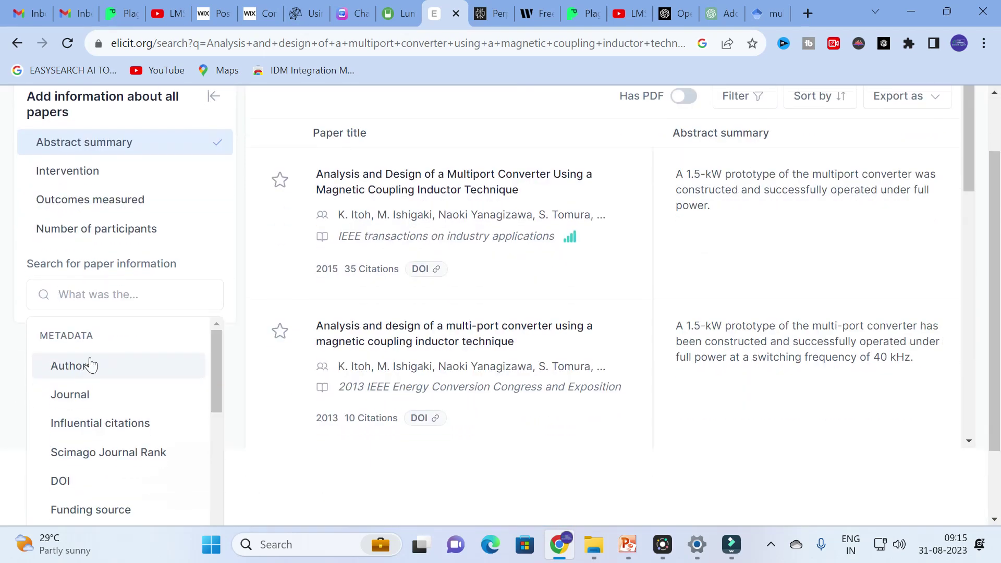
scroll(89, 365, "down", 3)
scroll(96, 299, "up", 2)
scroll(60, 357, "down", 3)
scroll(77, 356, "up", 3)
scroll(96, 401, "down", 2)
scroll(97, 402, "down", 5)
scroll(98, 405, "up", 3)
scroll(96, 404, "down", 5)
scroll(97, 444, "up", 10)
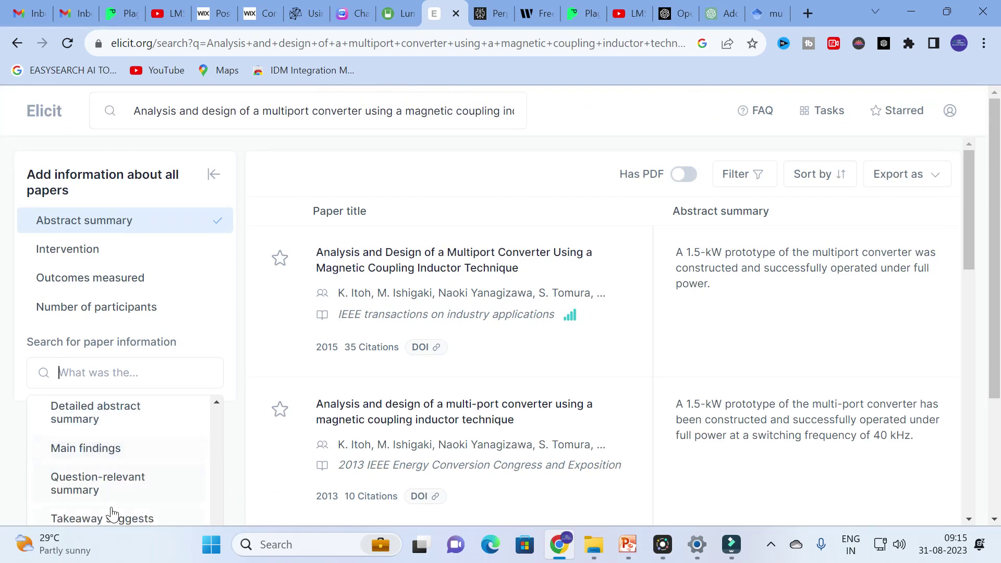
left_click(89, 449)
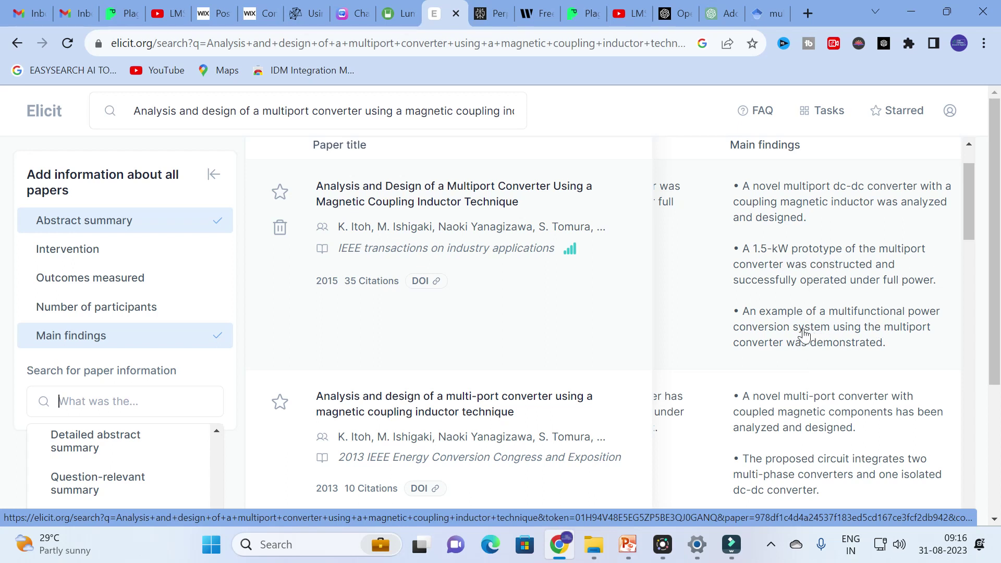
Review the main findings of the listed papers and the remaining information fields available to add
scroll(824, 292, "down", 2)
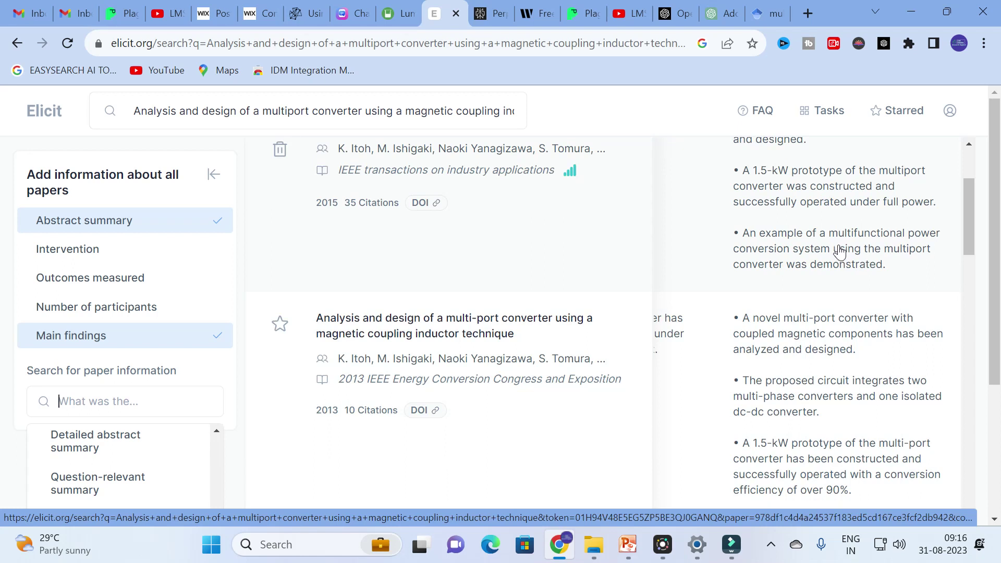
scroll(105, 490, "down", 1)
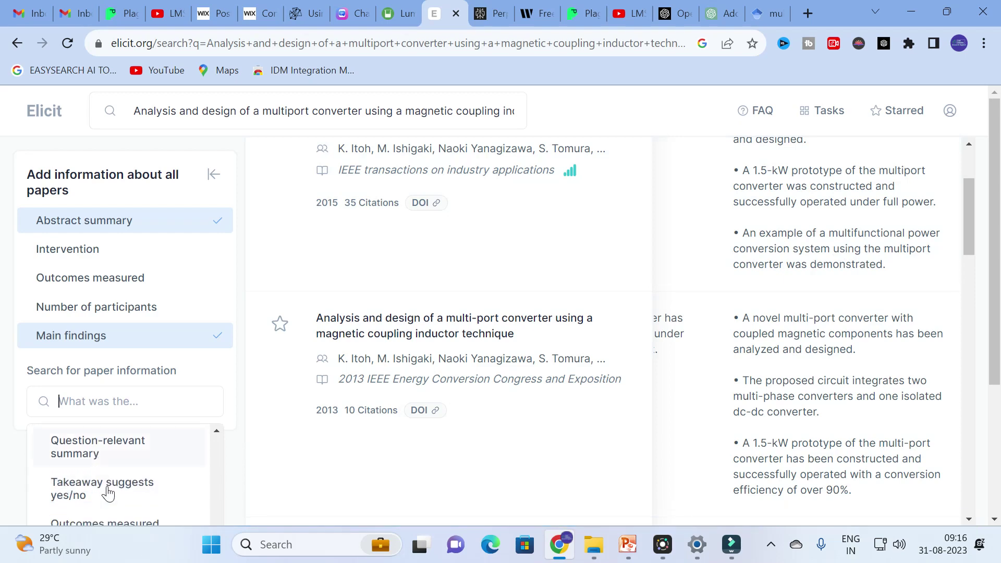
scroll(116, 469, "down", 2)
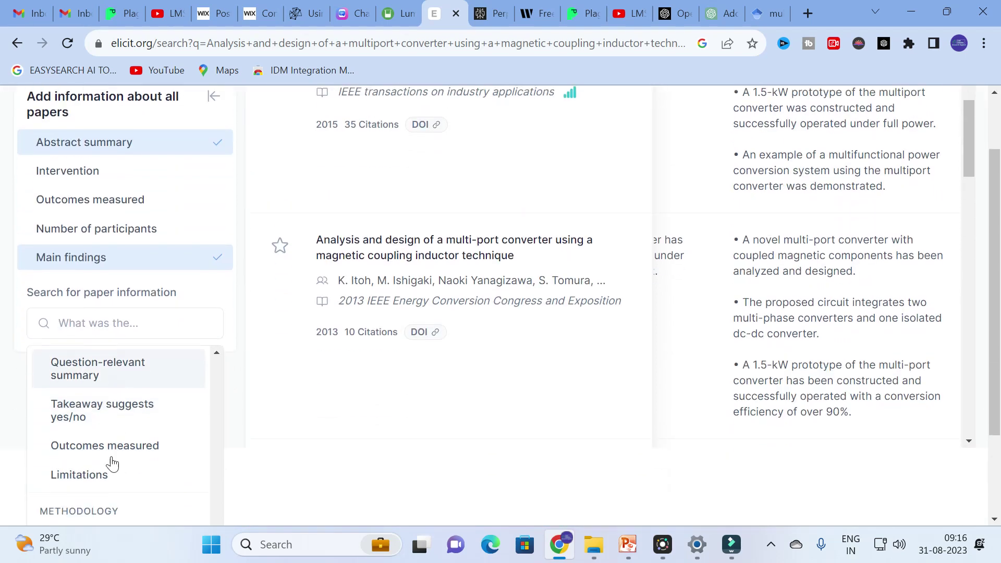
scroll(112, 467, "up", 2)
scroll(70, 485, "down", 3)
scroll(72, 485, "down", 2)
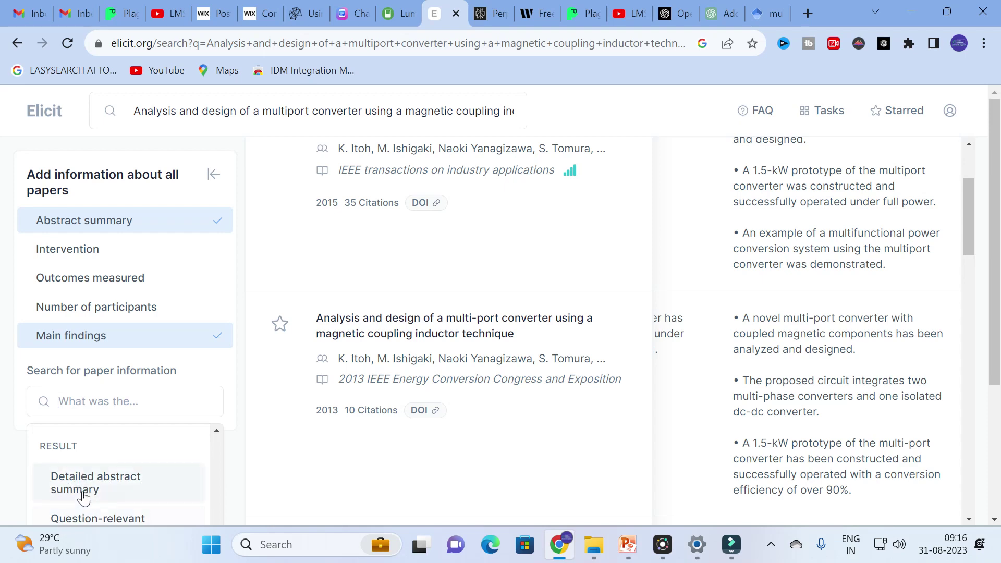
Add Question-relevant summary, Outcomes measured and Limitations as columns for all listed papers
scroll(97, 477, "down", 2)
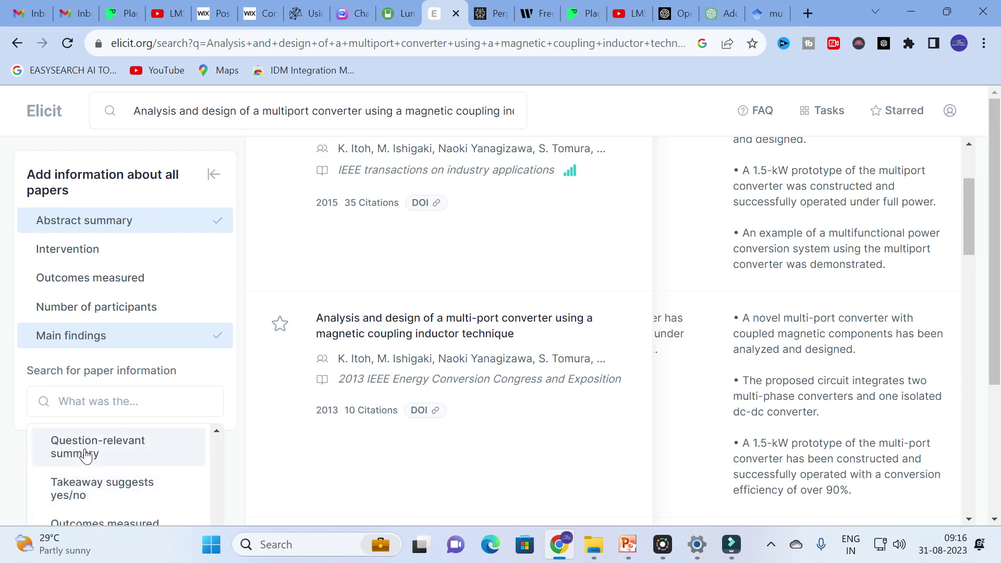
left_click(86, 453)
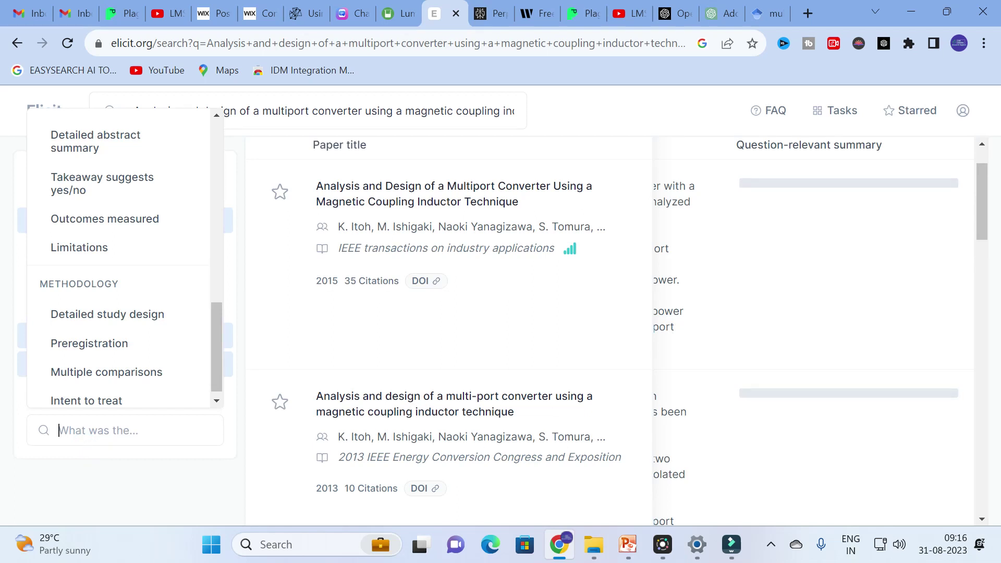
scroll(94, 172, "down", 1)
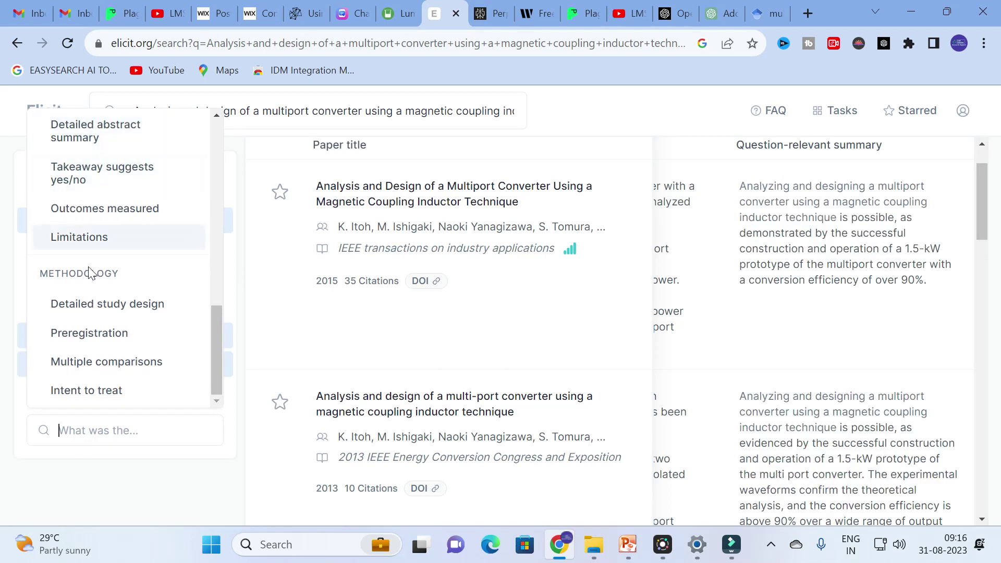
scroll(89, 271, "up", 3)
scroll(89, 276, "down", 2)
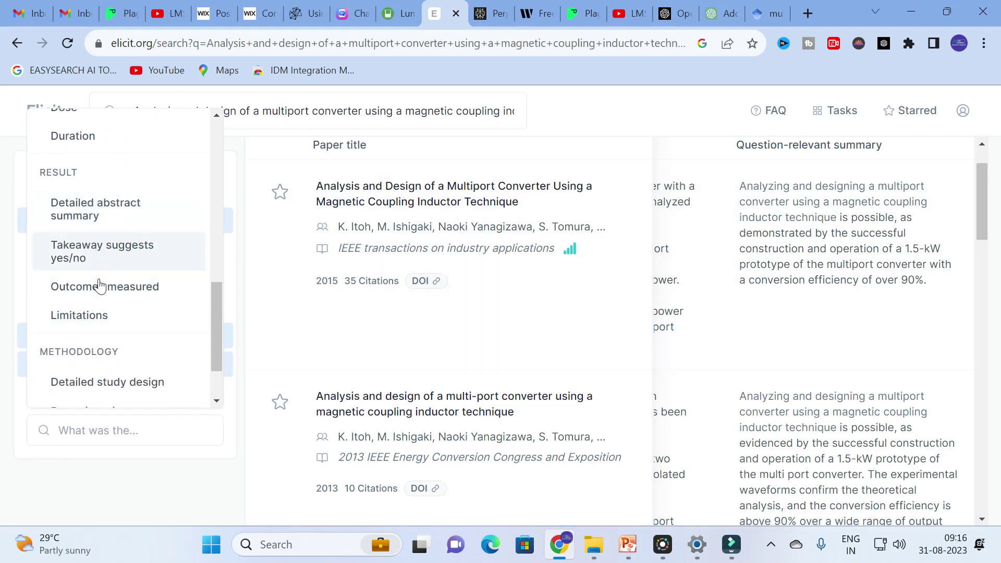
left_click(98, 298)
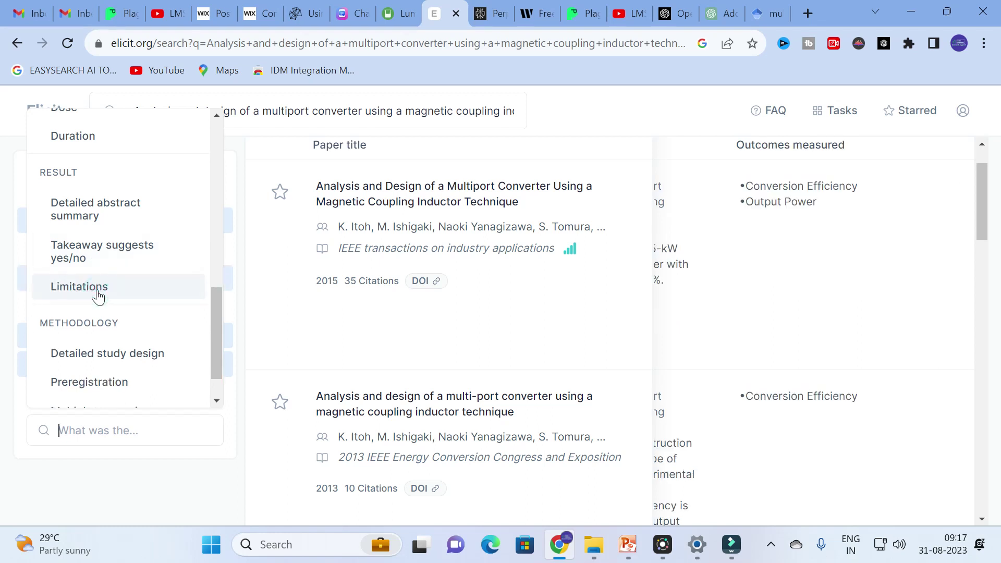
left_click(96, 293)
scroll(438, 314, "up", 2)
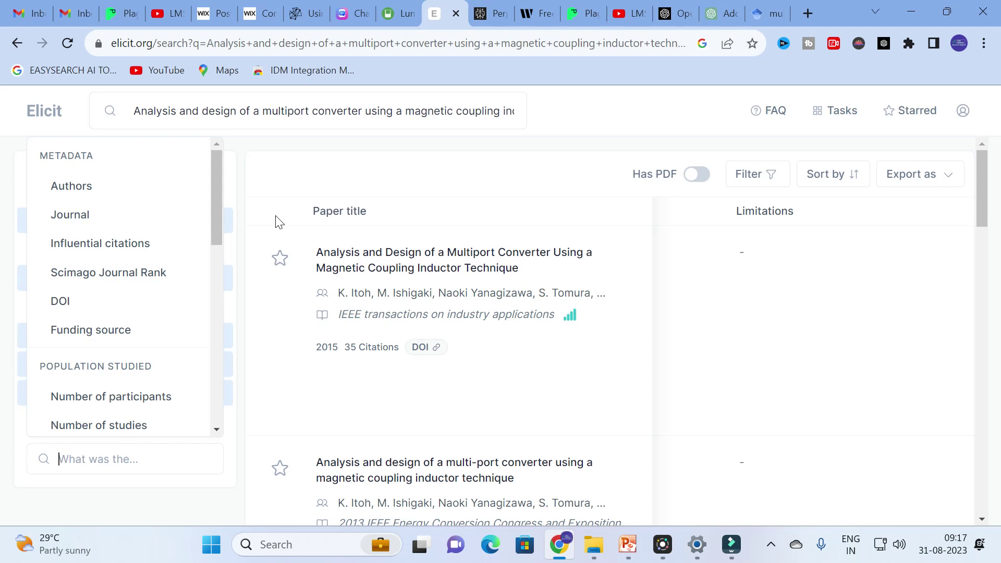
Switch to Perplexity, ask "generate an outline of the thesis title Grid connected solar pv system for ev charging station", and read the answer
left_click(492, 10)
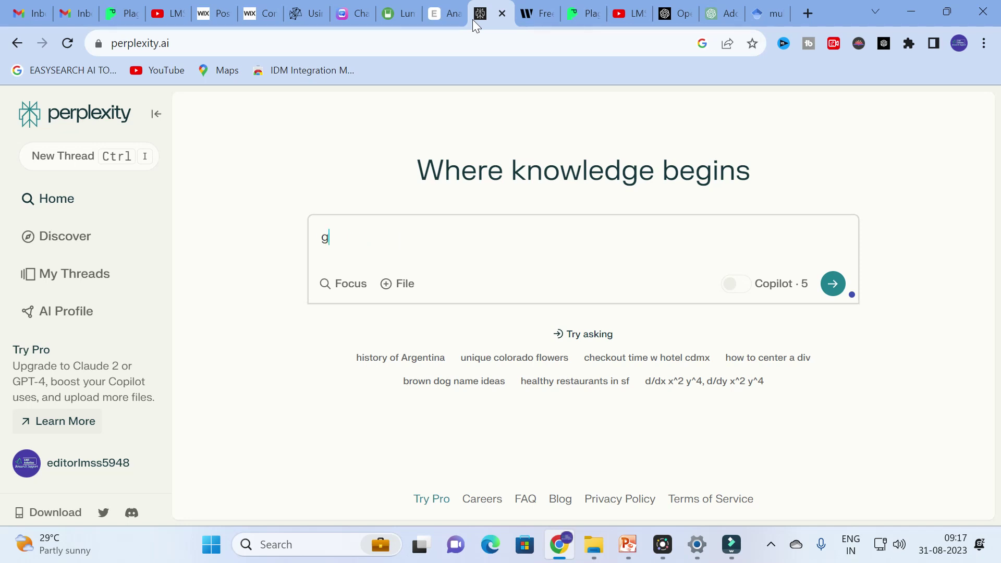
type("generate an outline opf the")
key("BackSpace")
key("BackSpace")
key("BackSpace")
key("BackSpace")
key("BackSpace")
key("BackSpace")
key("BackSpace")
type("f the t")
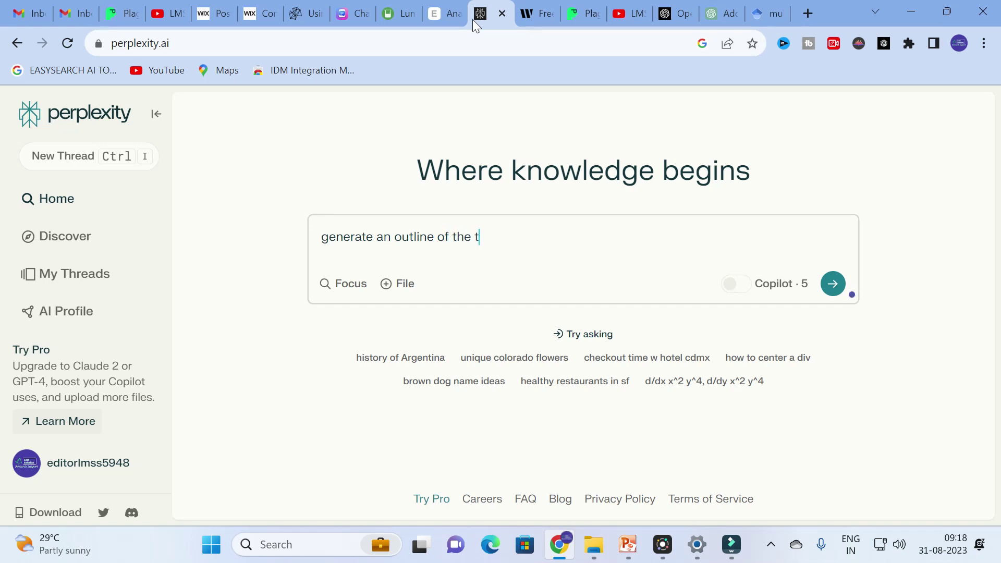
type("hesis title Grid")
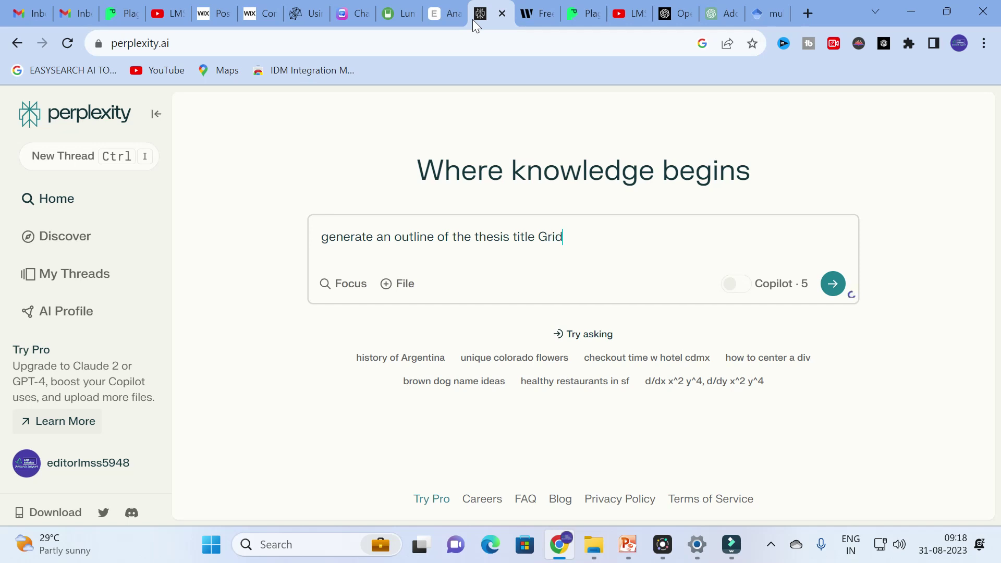
type(" connected solar p")
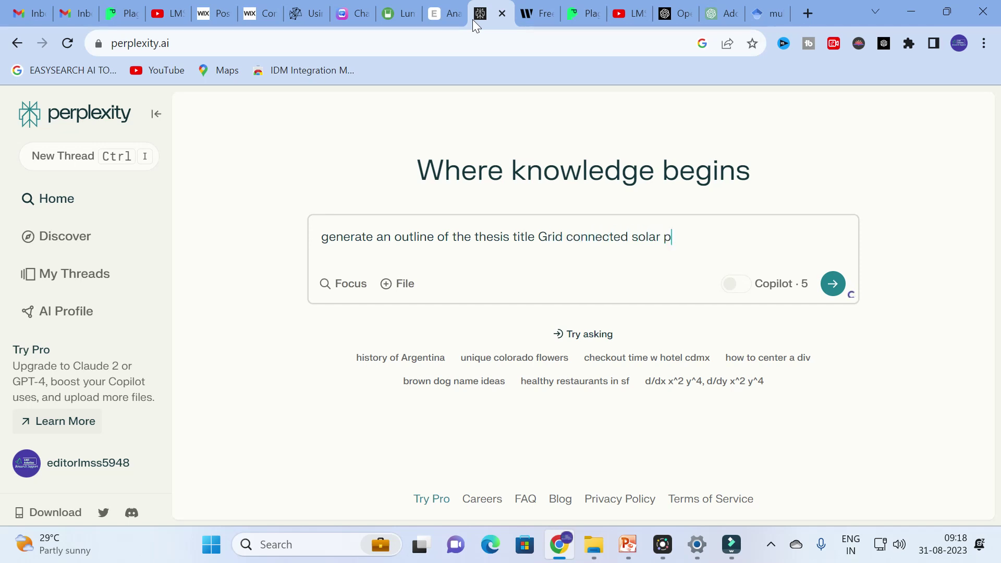
type("v system for ev")
type("ch")
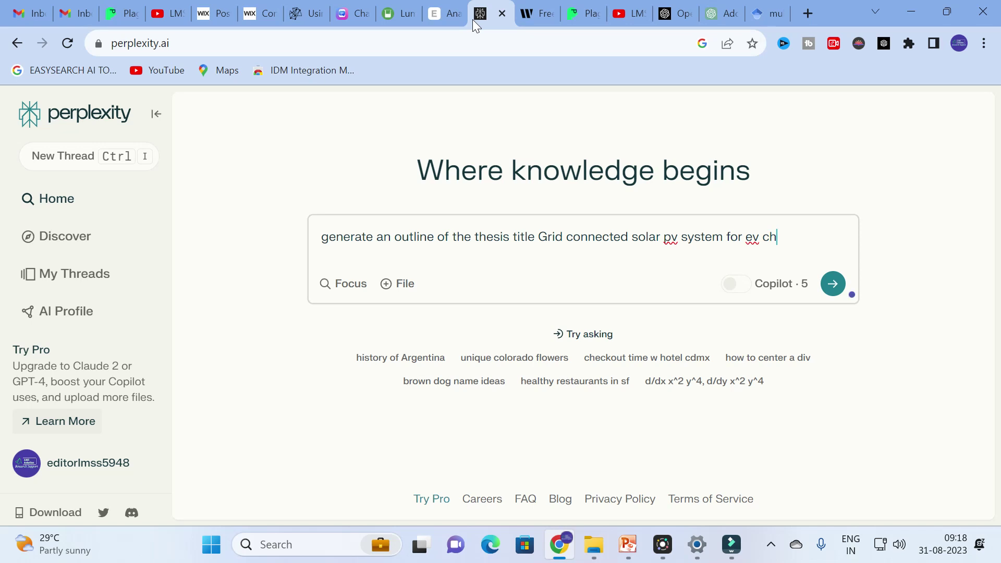
type("arging station")
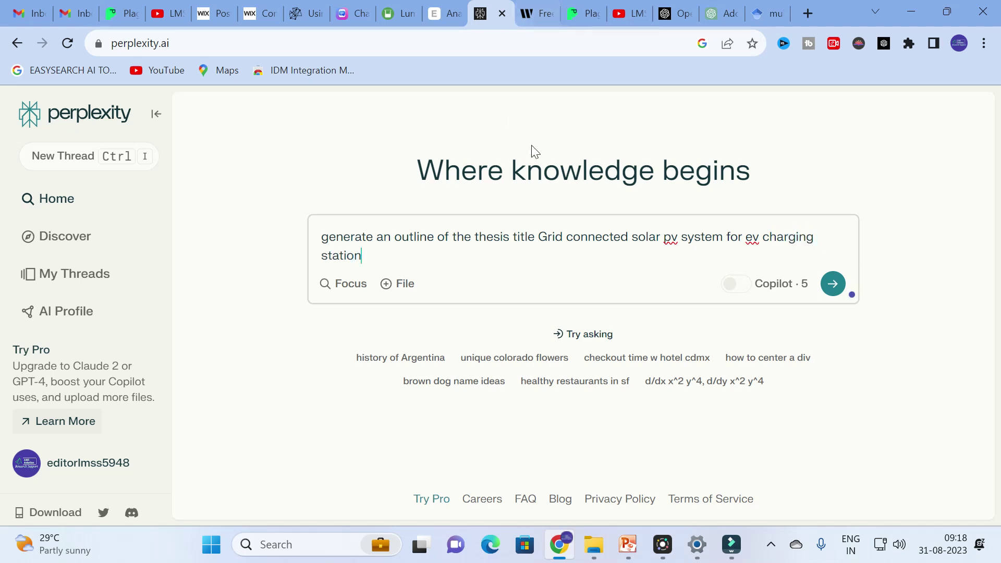
key("Return")
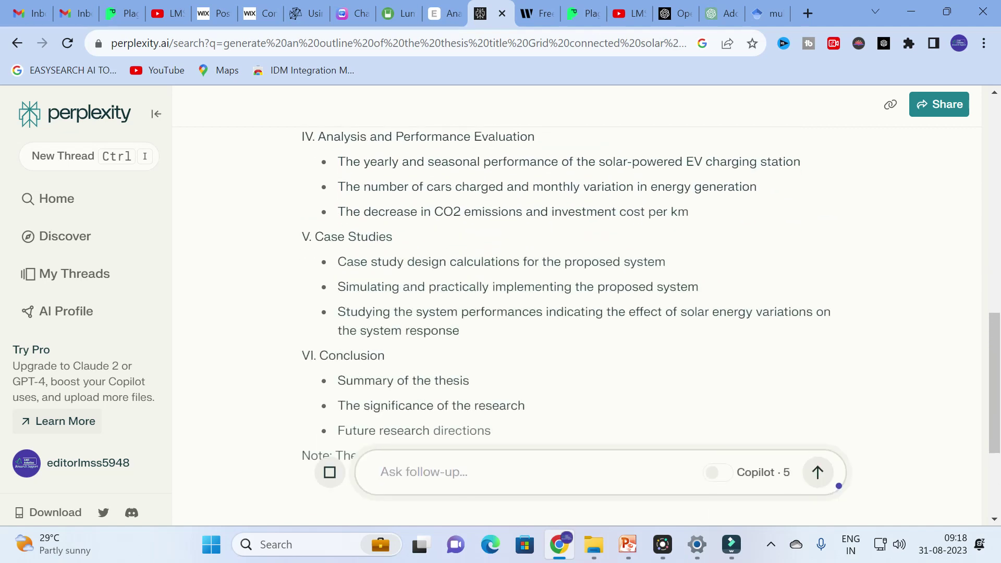
scroll(574, 312, "up", 15)
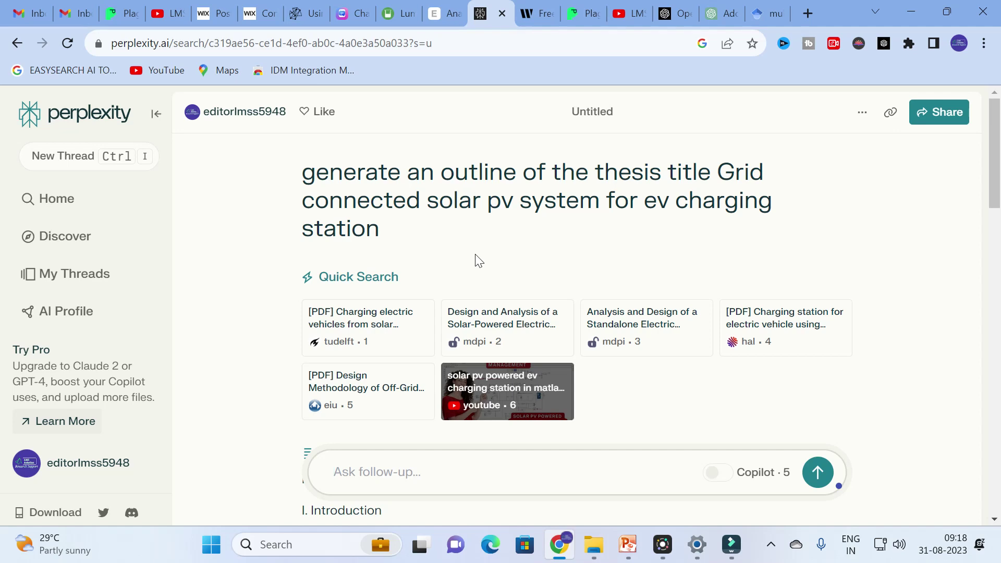
scroll(329, 287, "down", 15)
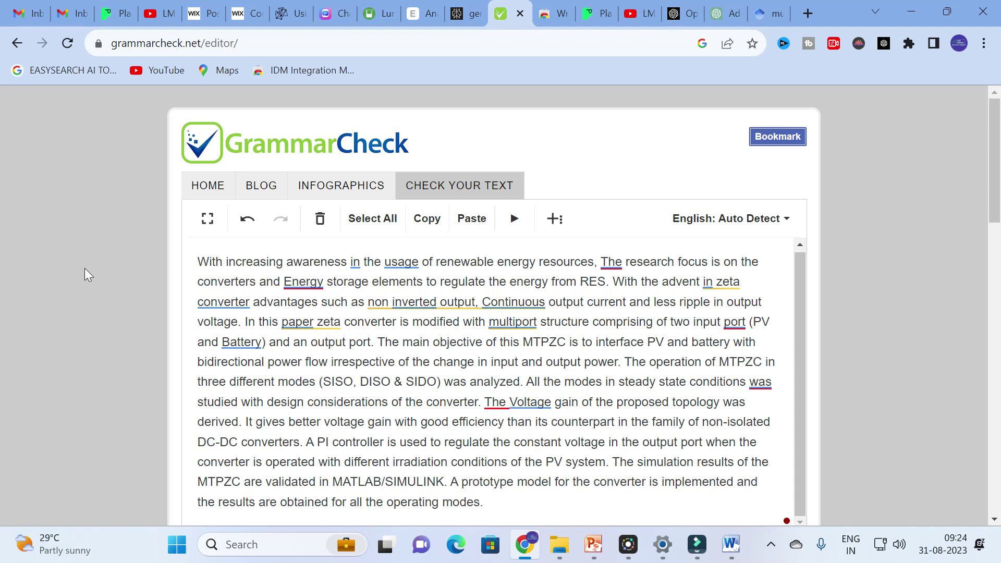
Switch to Word and look at the abstract in the document MTPZC with hardware results
scroll(84, 268, "down", 1)
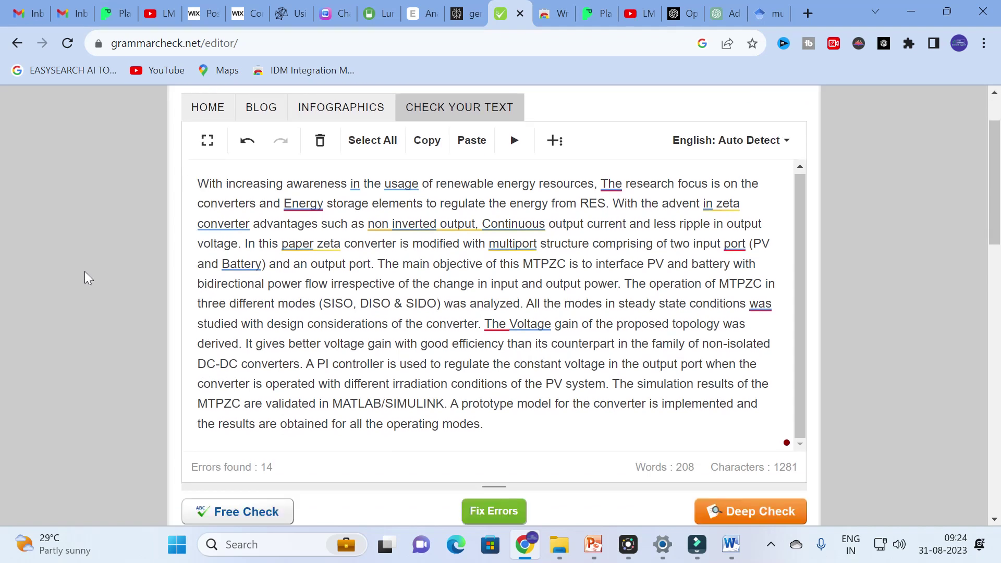
left_click(730, 545)
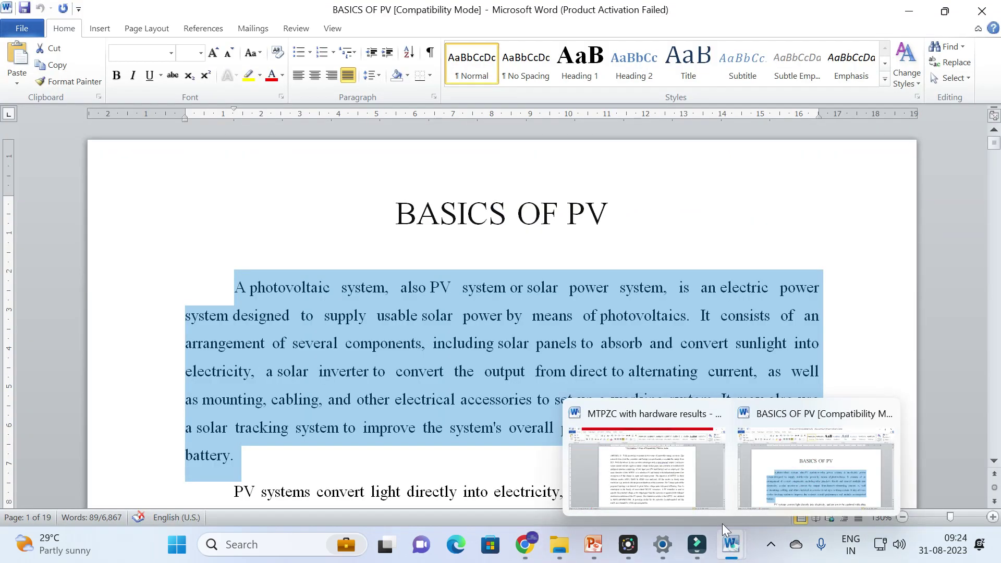
left_click(672, 449)
scroll(380, 260, "down", 2)
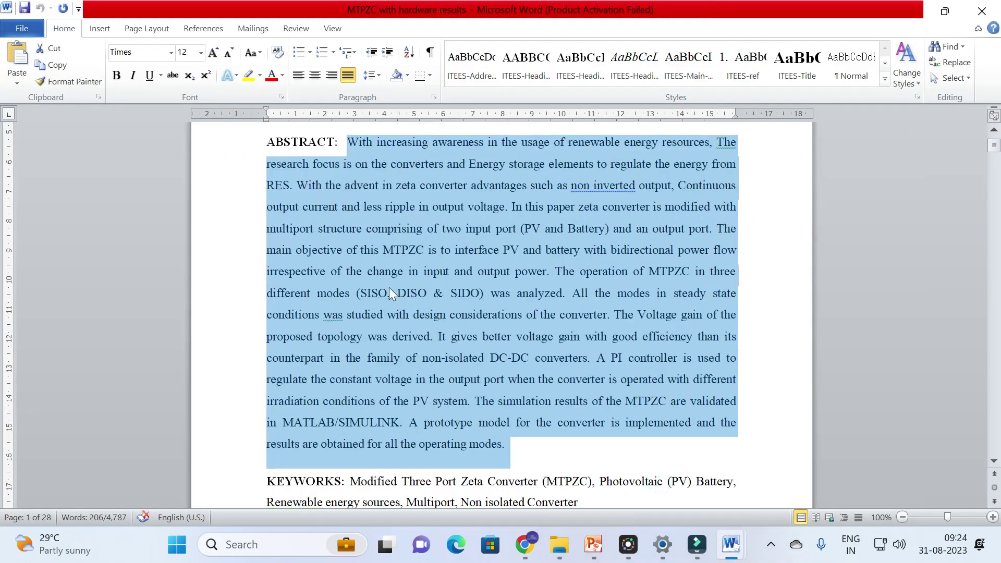
Return to GrammarCheck, review the flagged mistakes in the abstract and fix all errors automatically
left_click(524, 545)
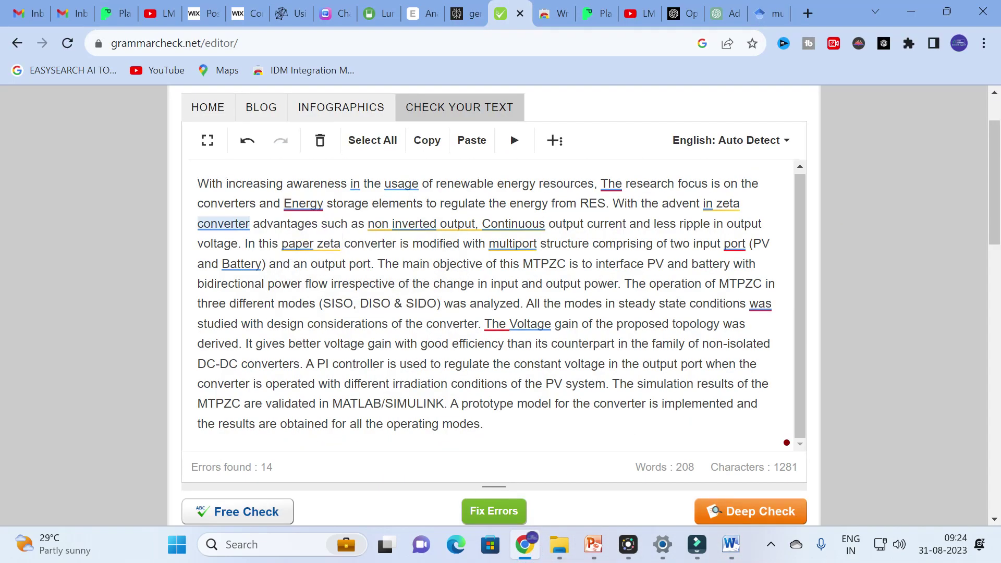
scroll(170, 372, "down", 1)
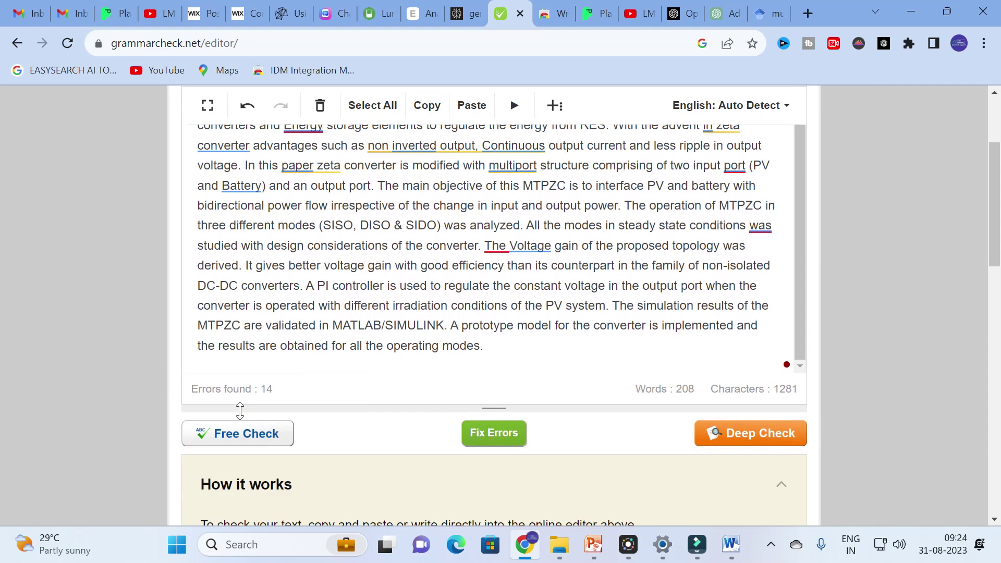
scroll(418, 398, "up", 1)
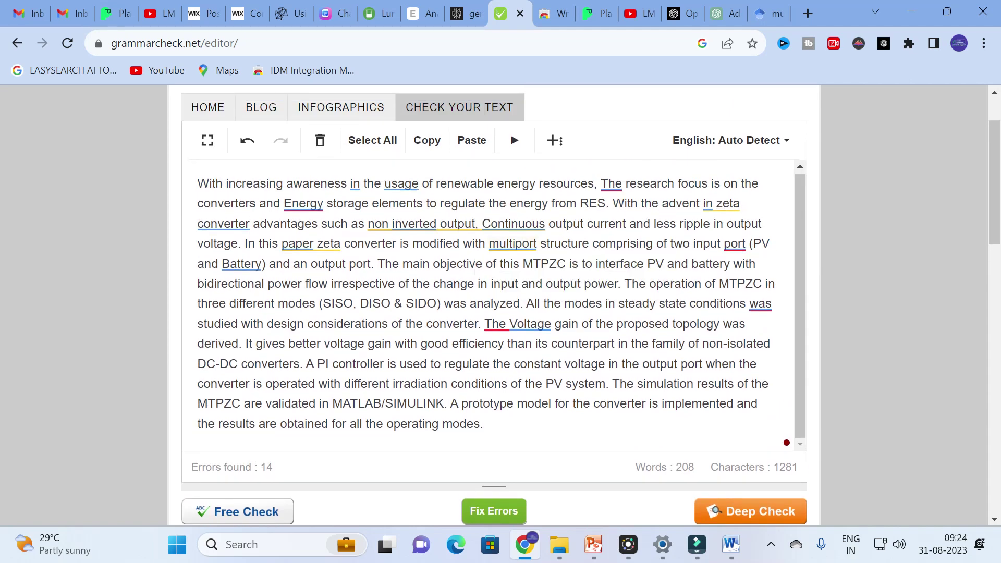
scroll(494, 323, "down", 1)
scroll(494, 323, "up", 1)
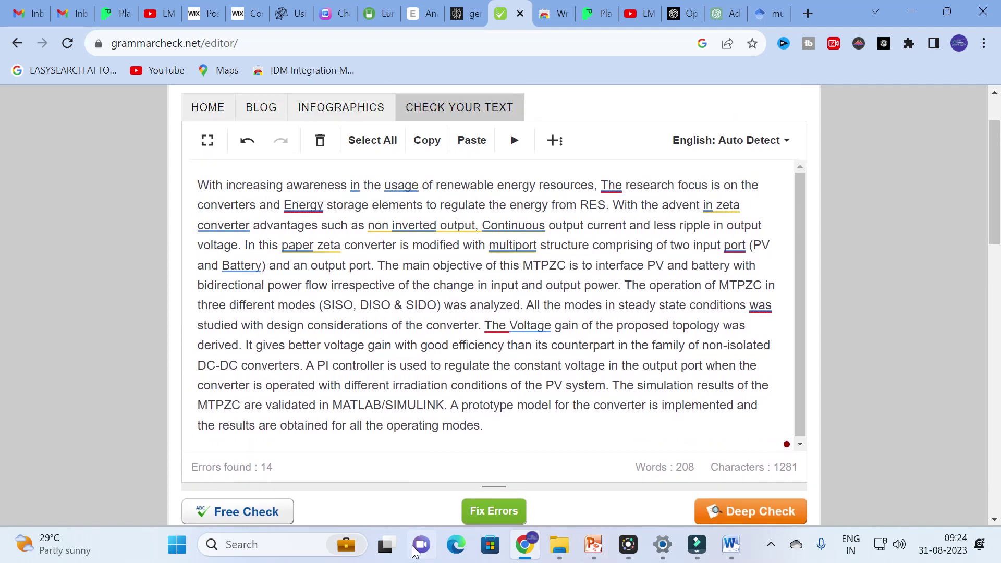
left_click(494, 511)
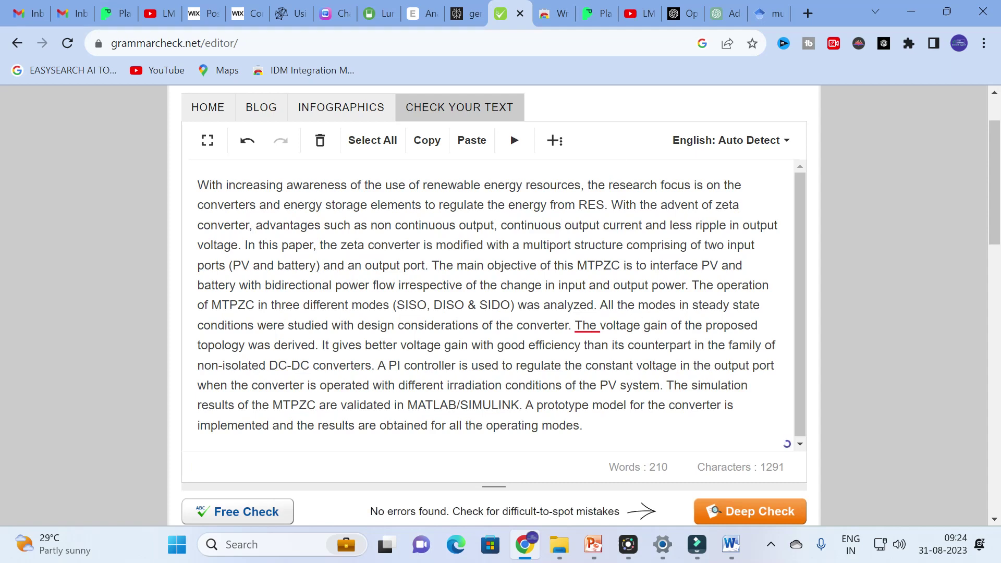
scroll(494, 323, "down", 3)
scroll(495, 323, "up", 3)
left_click(641, 325)
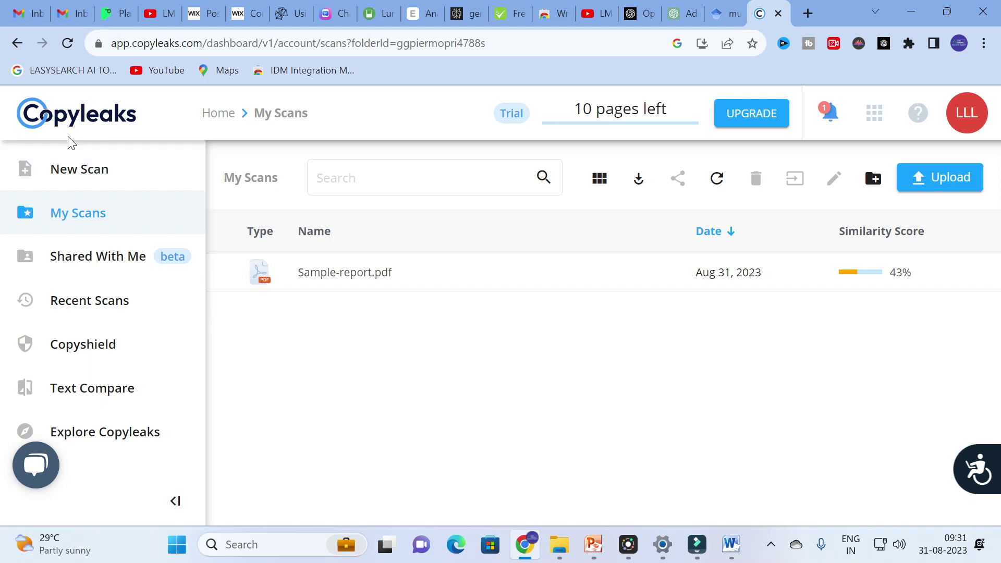
Start a new free text scan in Copyleaks
mouse_move(583, 125)
left_click(82, 173)
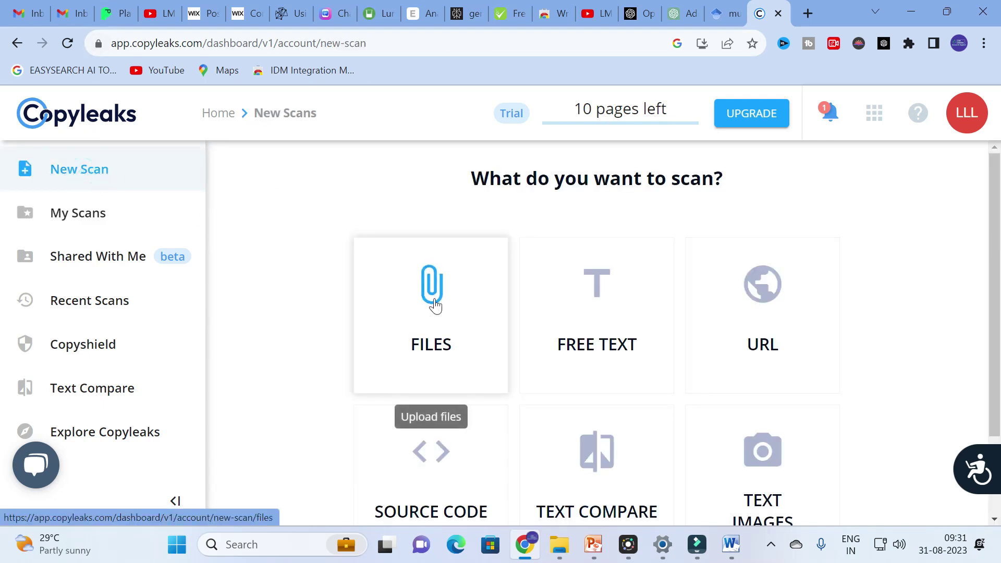
scroll(430, 305, "down", 2)
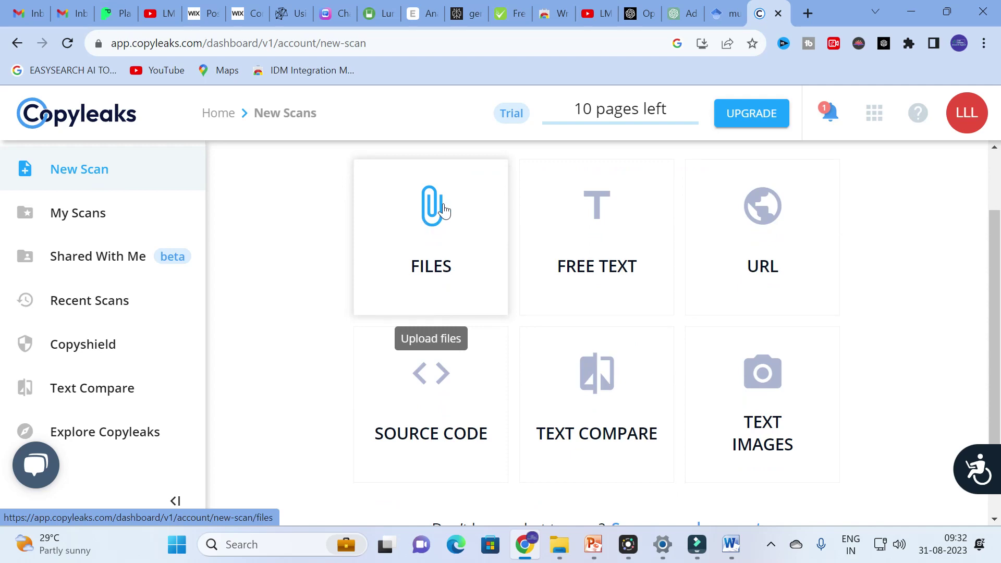
left_click(602, 217)
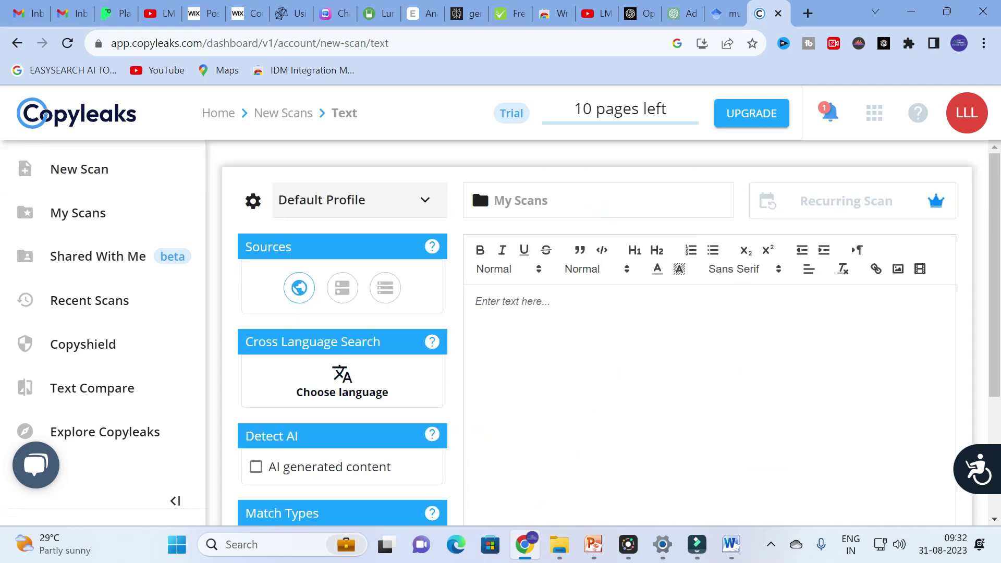
left_click(731, 545)
left_click(351, 360)
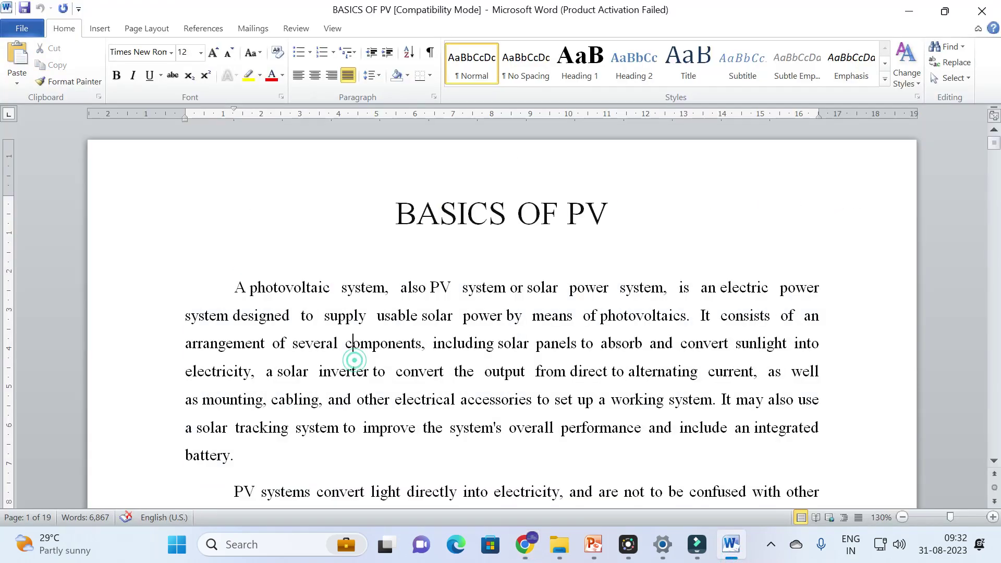
left_click(593, 545)
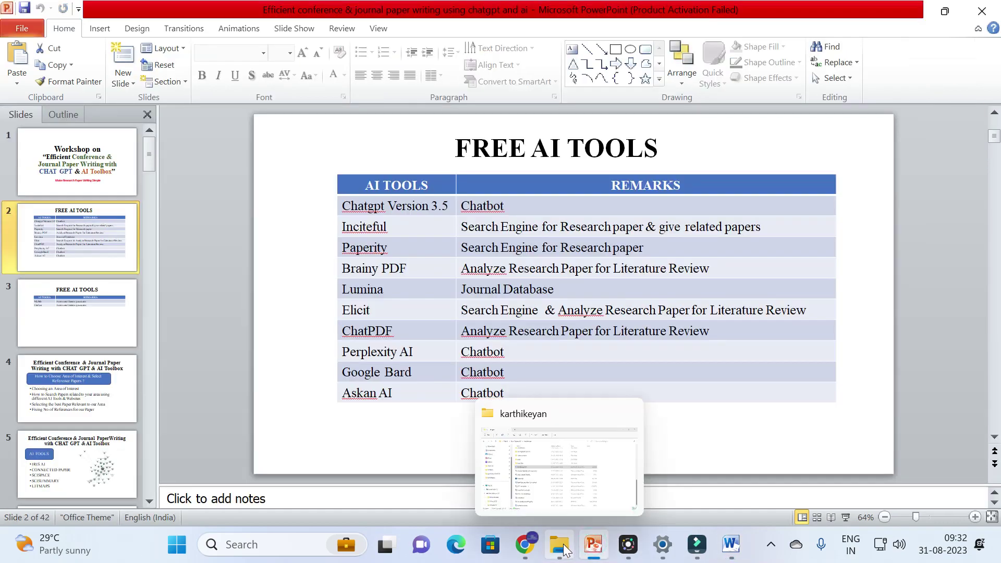
left_click(730, 544)
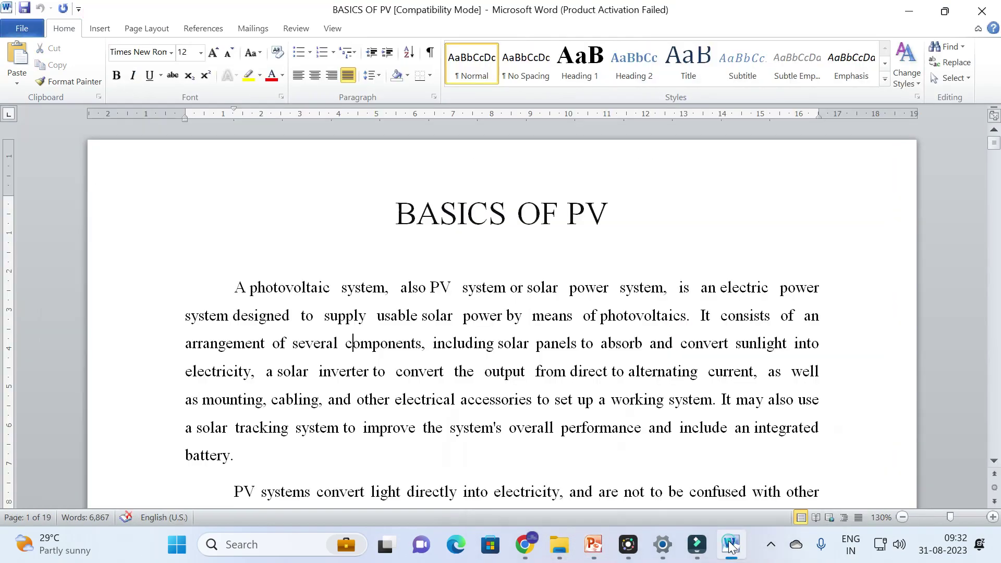
Minimize the open windows, open MTPZC with hardware results from the desktop in Word, and maximize it at the abstract
left_click(908, 10)
left_click(909, 10)
left_click(907, 10)
left_click(904, 11)
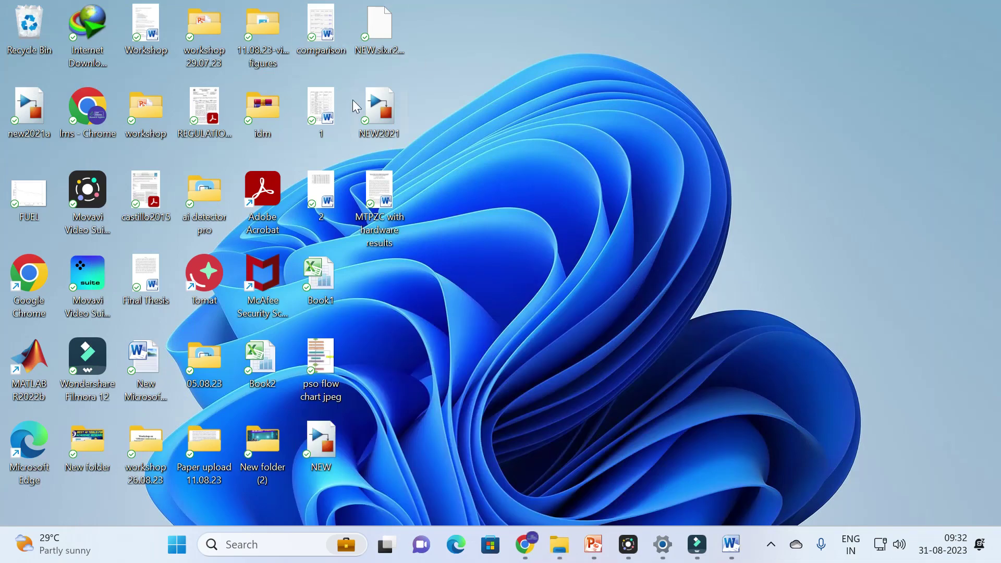
left_click(389, 203)
double_click(388, 203)
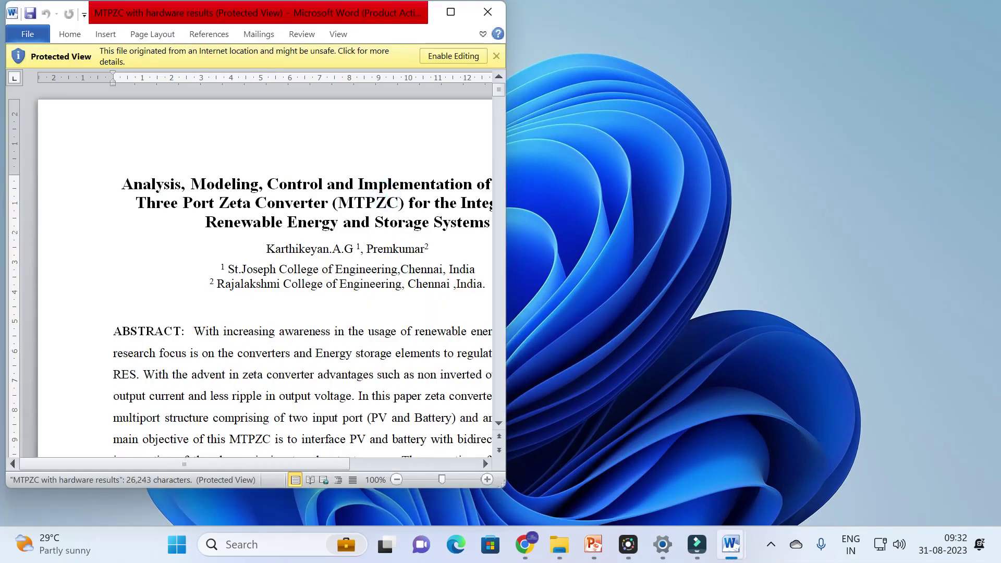
left_click(451, 16)
scroll(500, 292, "down", 3)
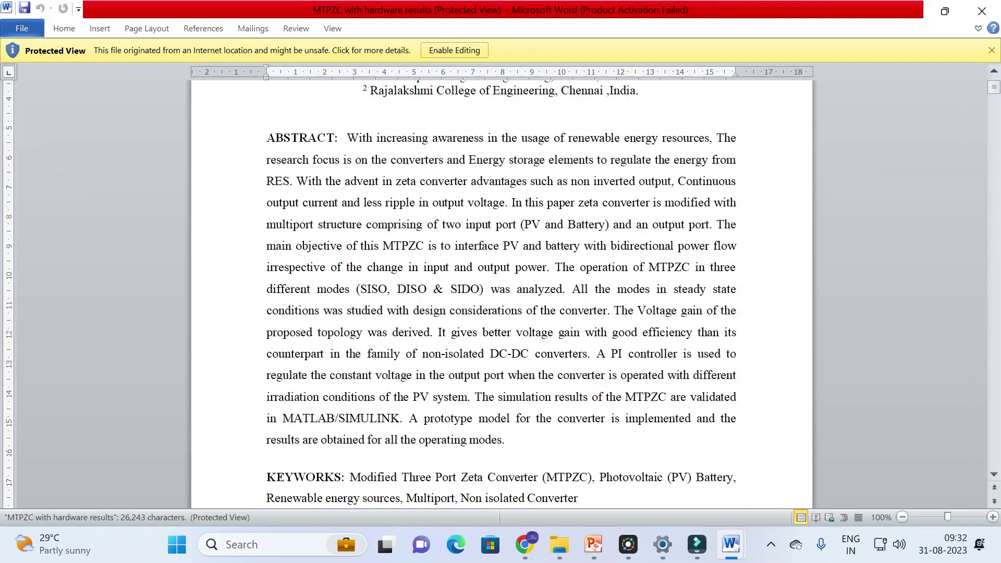
Copy the paper's text from the abstract through the end of the introduction, paste it into the Copyleaks free text scan and submit it
left_click_drag(266, 418, 711, 159)
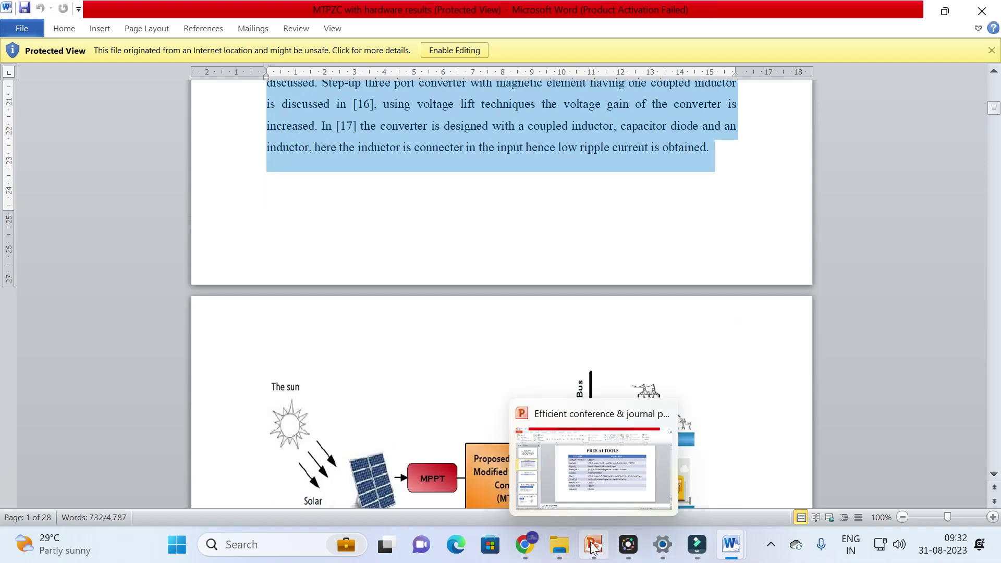
left_click(532, 545)
left_click(520, 301)
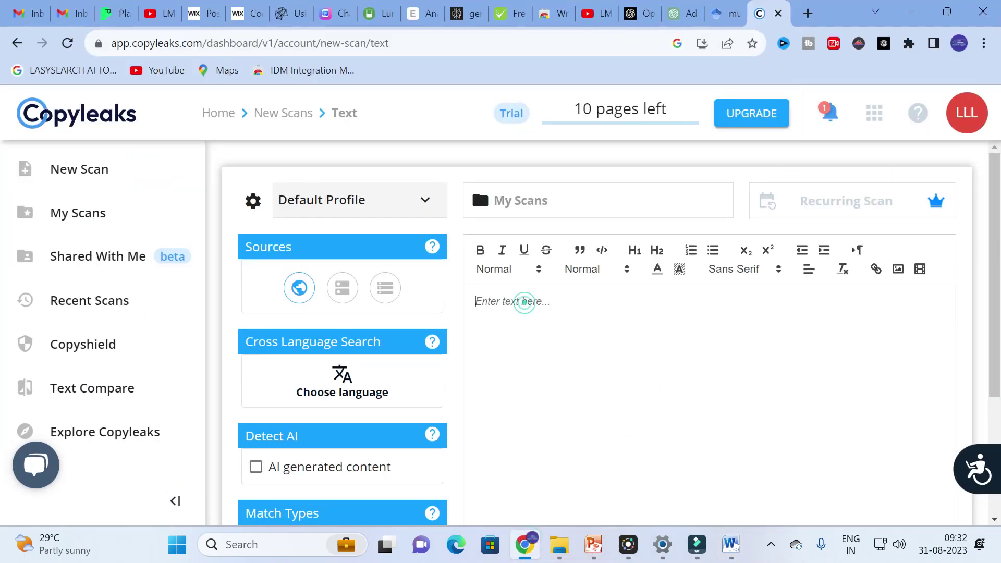
key("ctrl+v")
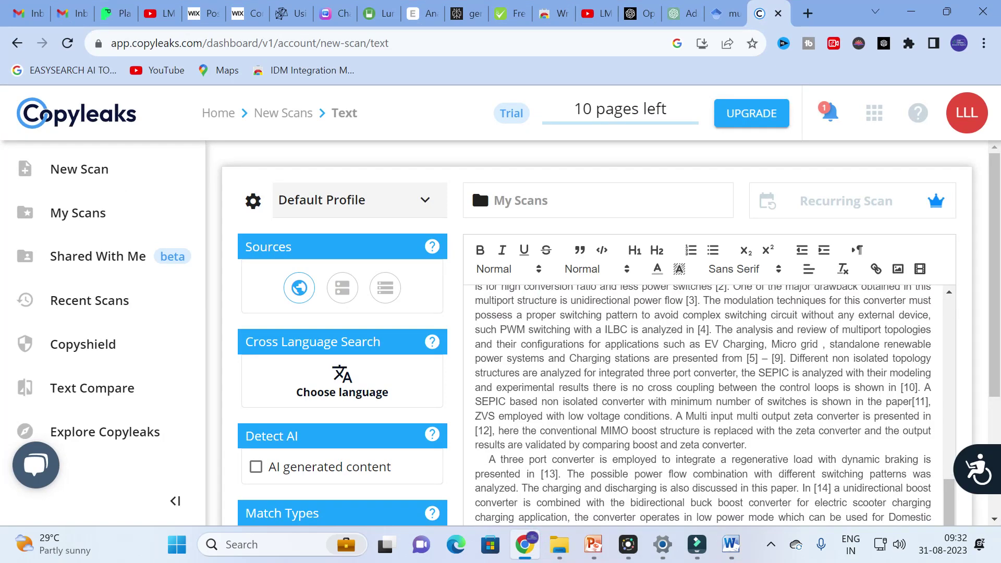
scroll(479, 184, "down", 3)
left_click(710, 493)
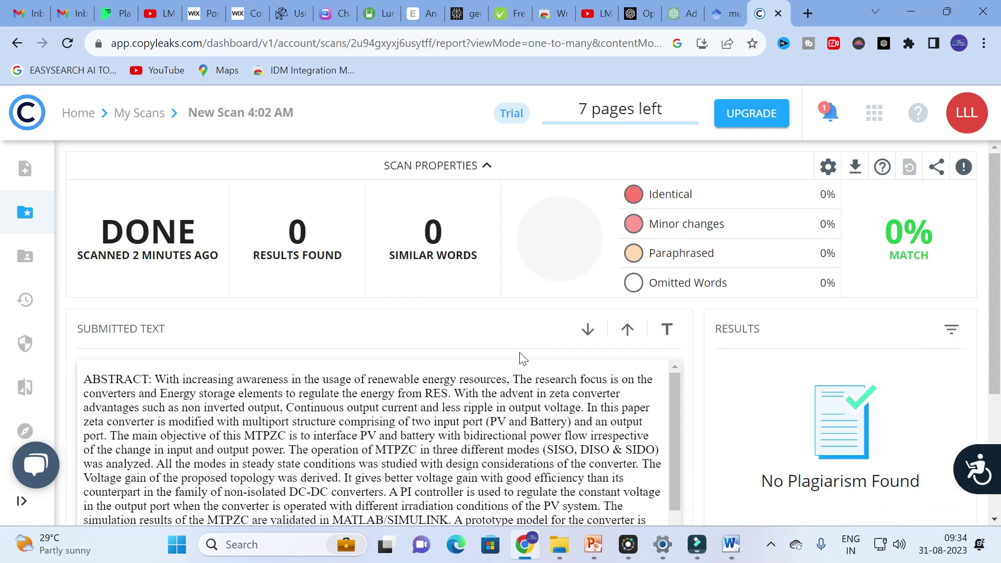
Review the Copyleaks scan report, checking the match figures, the submitted text and the results
scroll(375, 443, "down", 3)
scroll(375, 443, "up", 3)
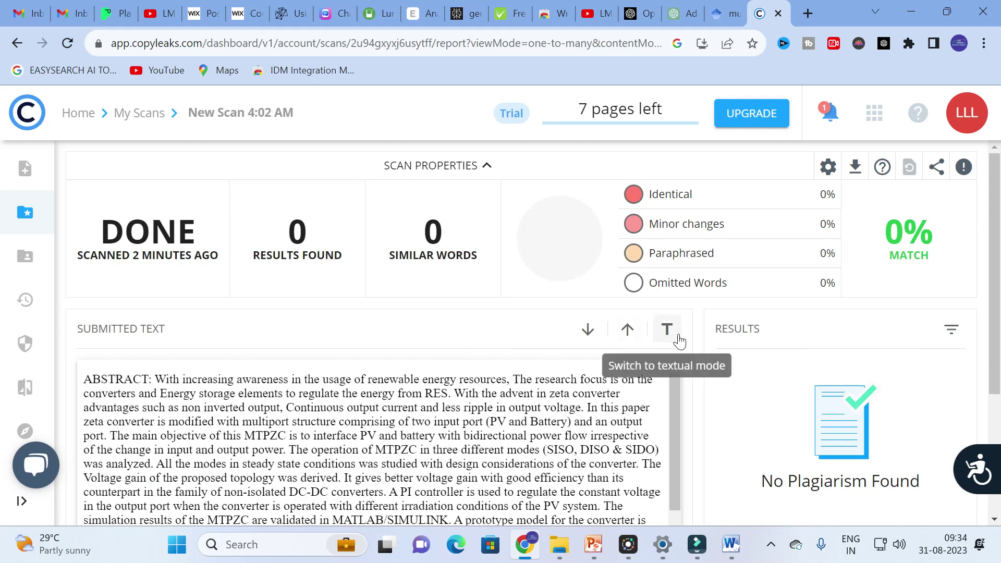
scroll(667, 334, "down", 1)
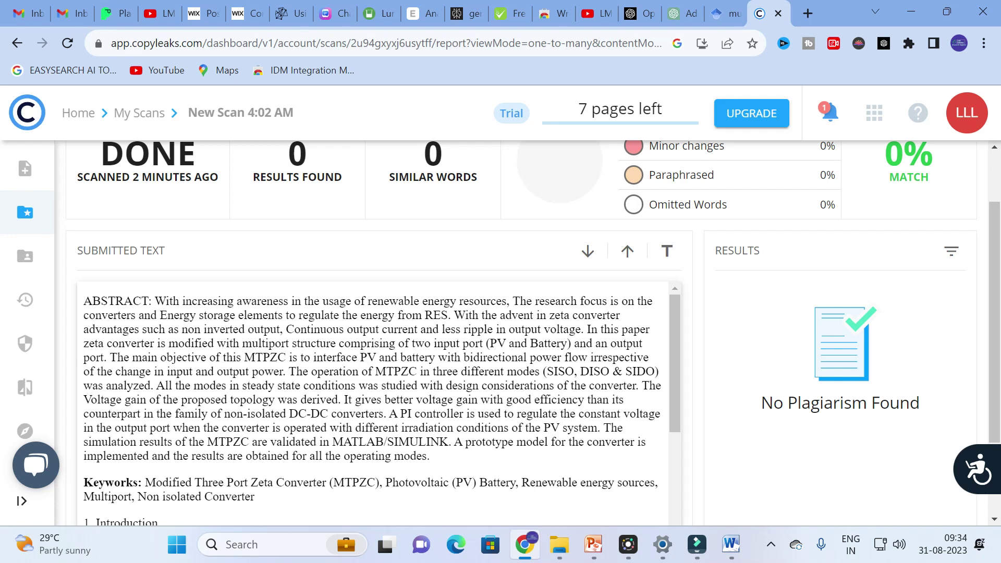
scroll(391, 347, "up", 1)
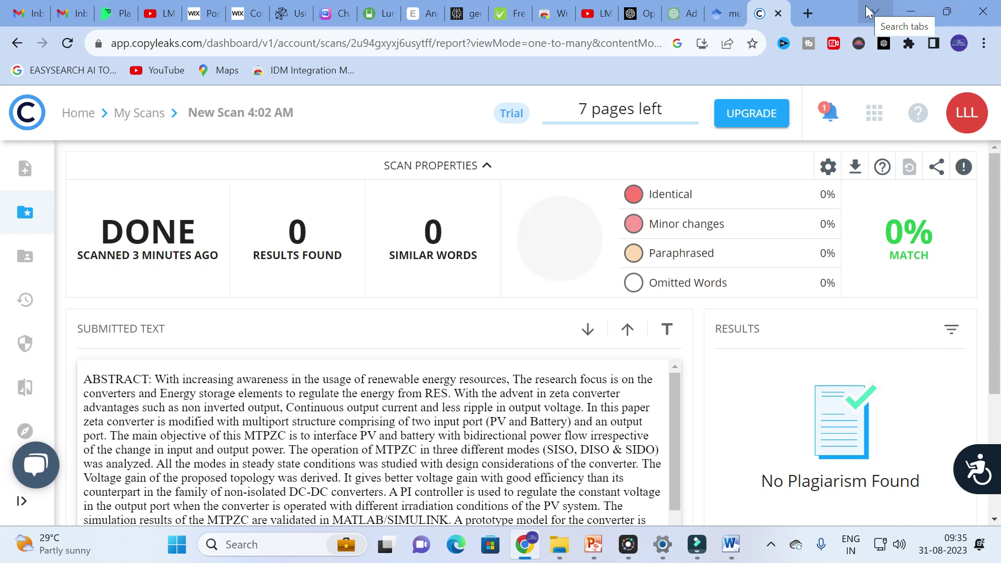
Search Google for mybib in a new browser tab and open the MyBib citation site
left_click(807, 14)
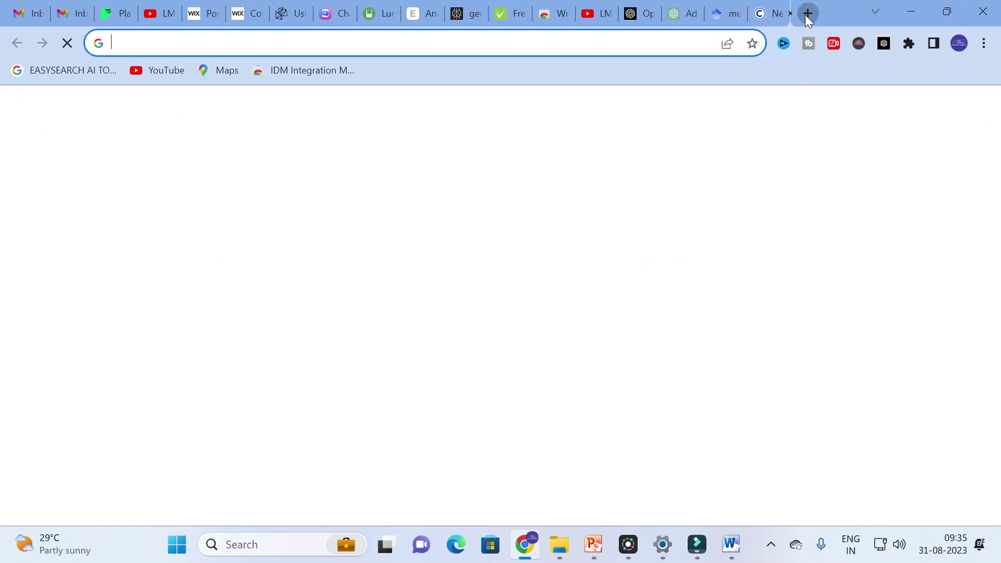
left_click(444, 324)
type("mybib")
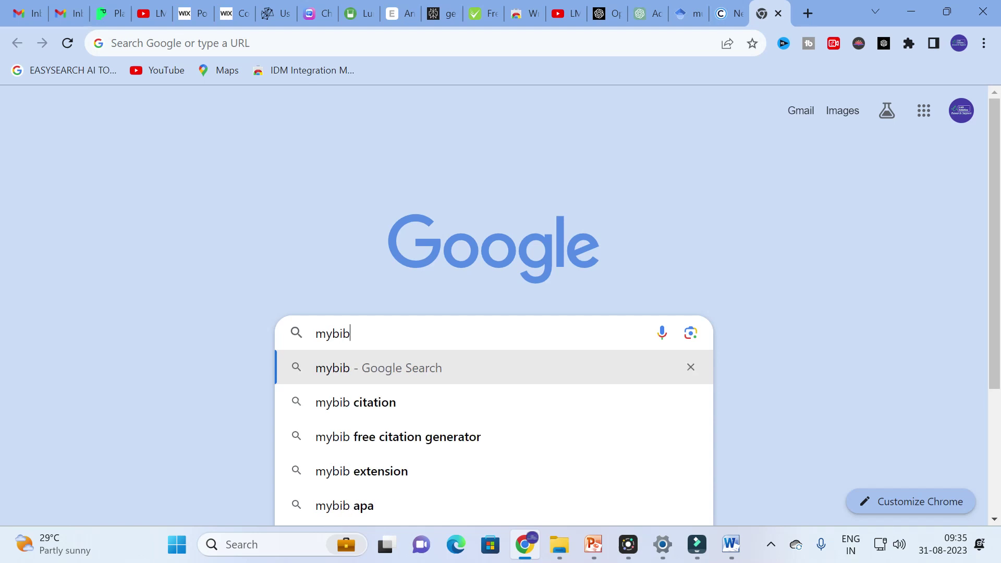
key("Return")
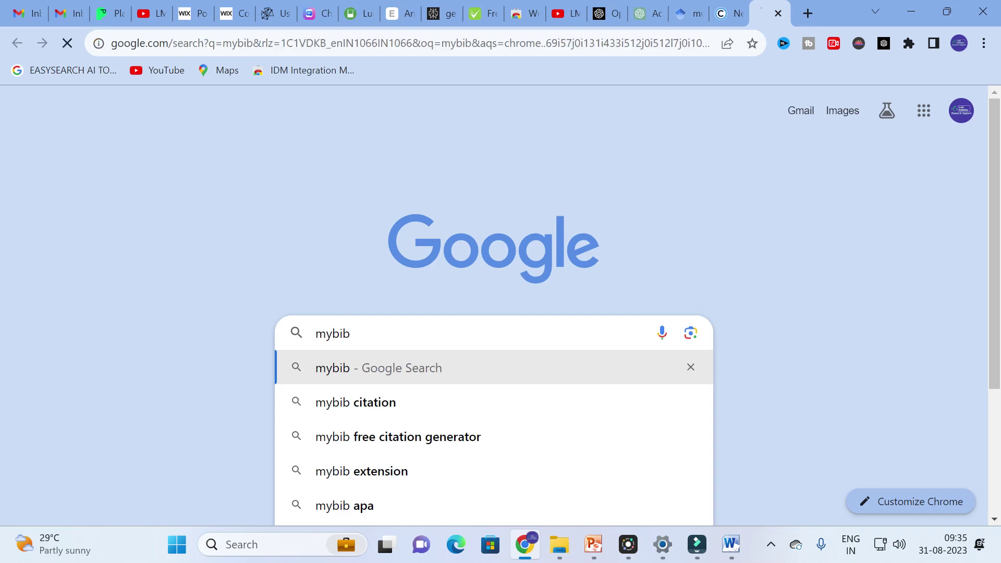
left_click(257, 276)
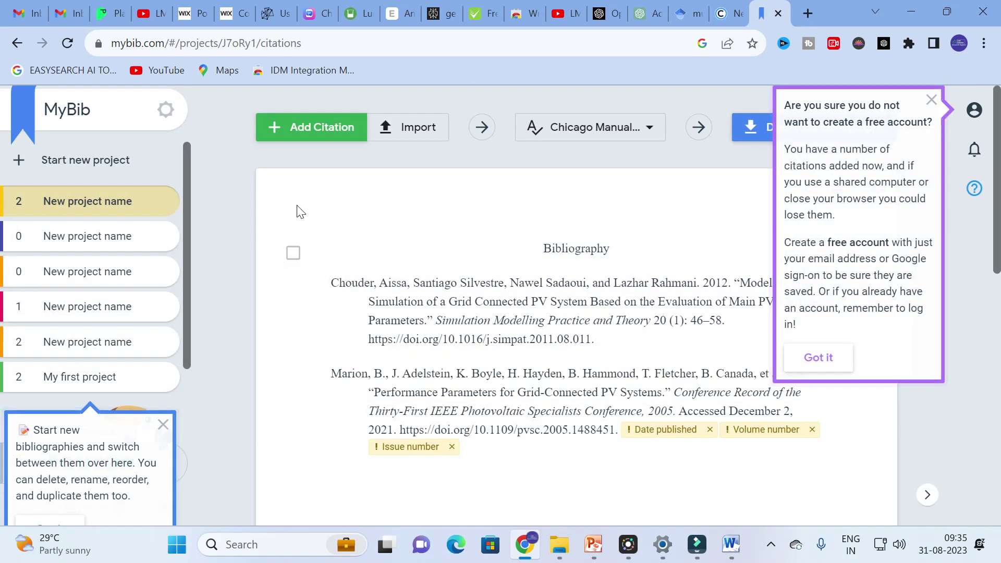
Examine the first bibliography entry in MyBib and browse the available citation styles, leaving the style list without choosing one
mouse_move(470, 303)
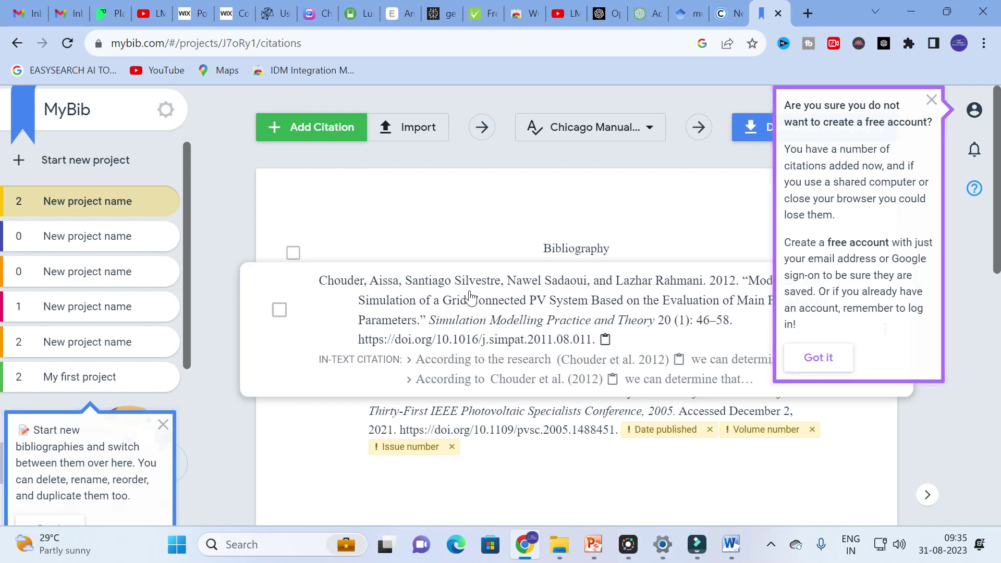
left_click(636, 131)
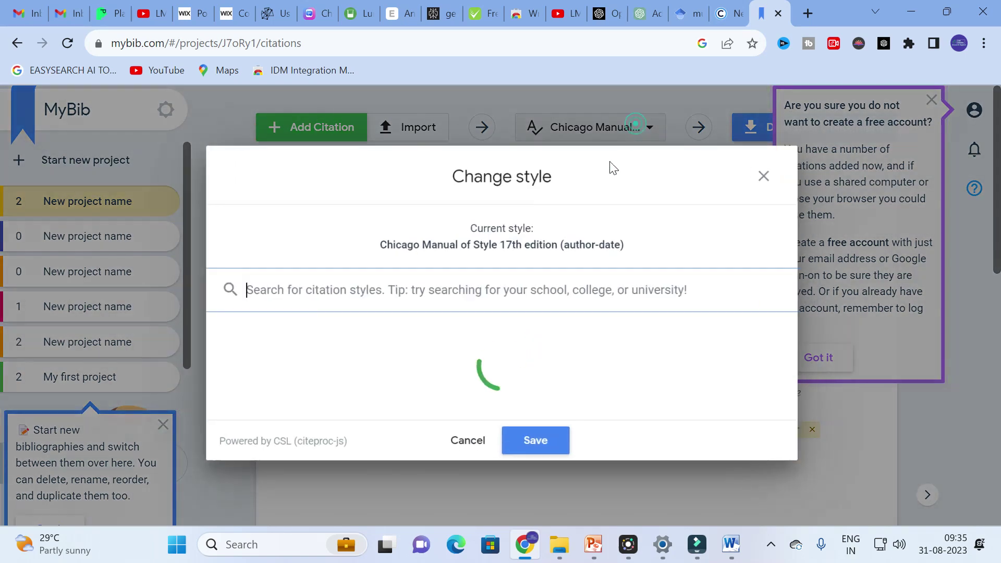
scroll(396, 297, "down", 7)
scroll(389, 307, "down", 4)
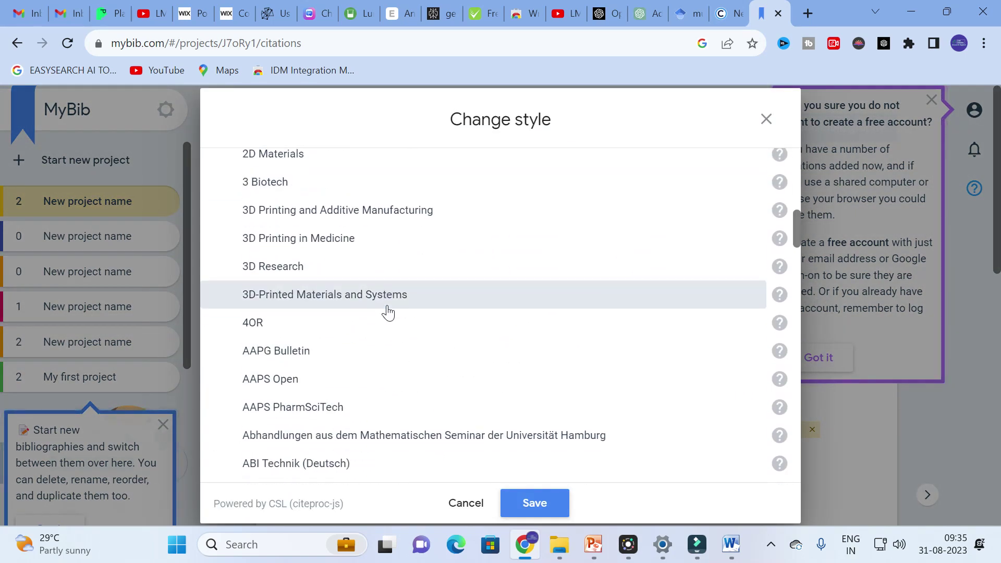
scroll(386, 308, "down", 3)
scroll(386, 302, "up", 10)
scroll(388, 292, "up", 2)
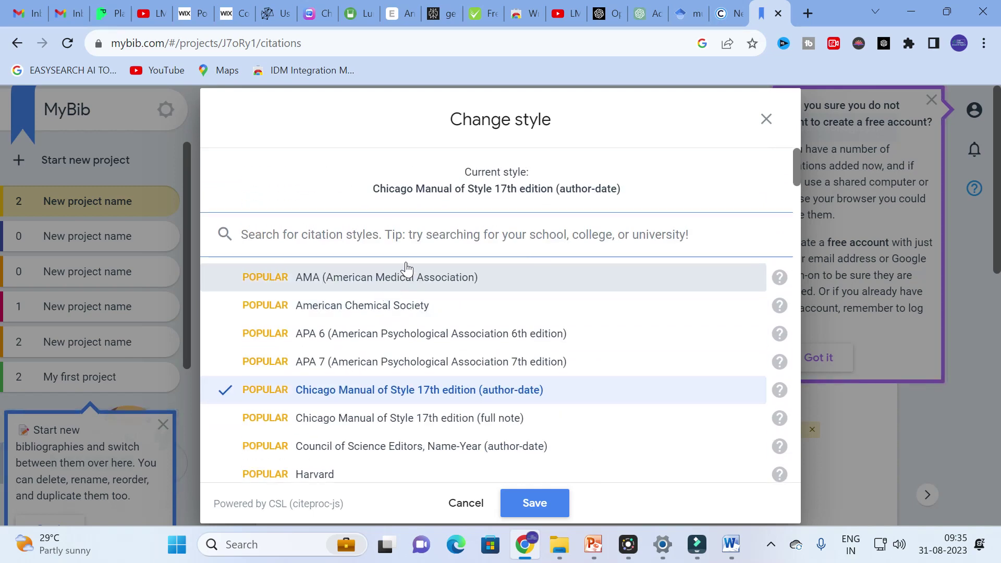
left_click(767, 120)
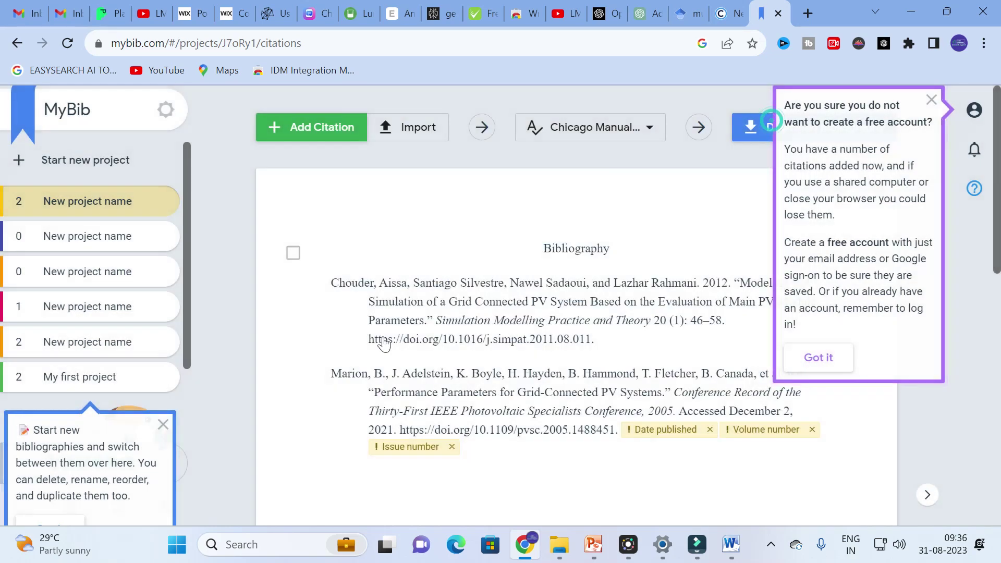